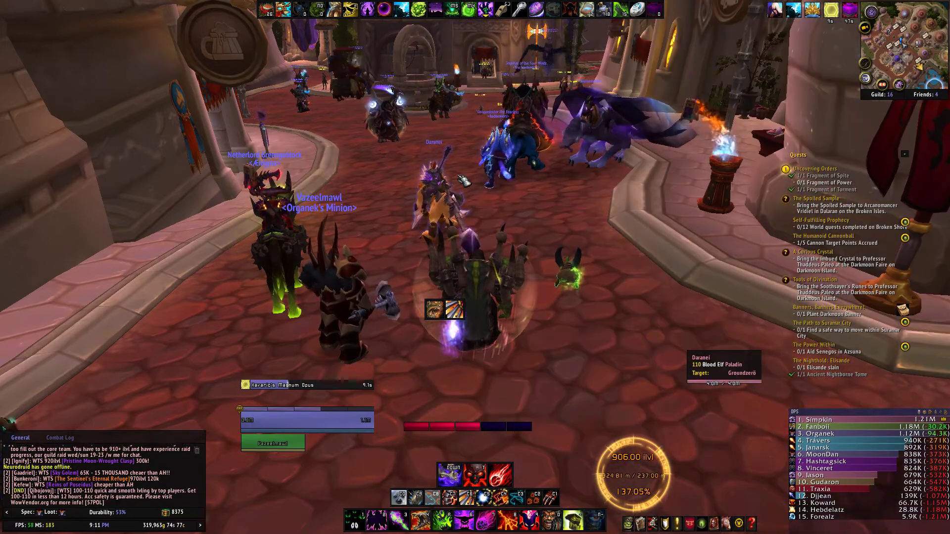
Open the TradeSkillMaster 3.6.29 window on its Info page via the minimap button.
left_click(866, 78)
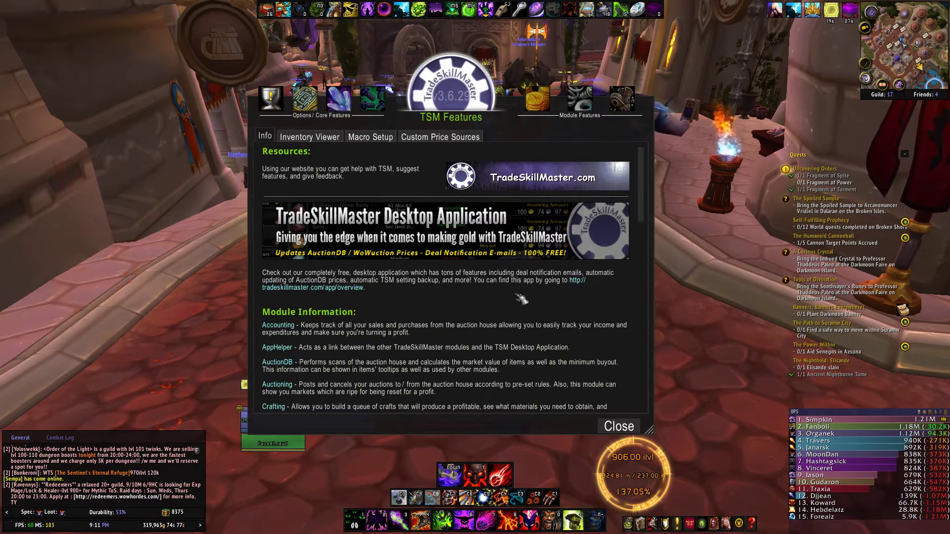
Close the TradeSkillMaster window and switch from the game to OBS.
key("Escape")
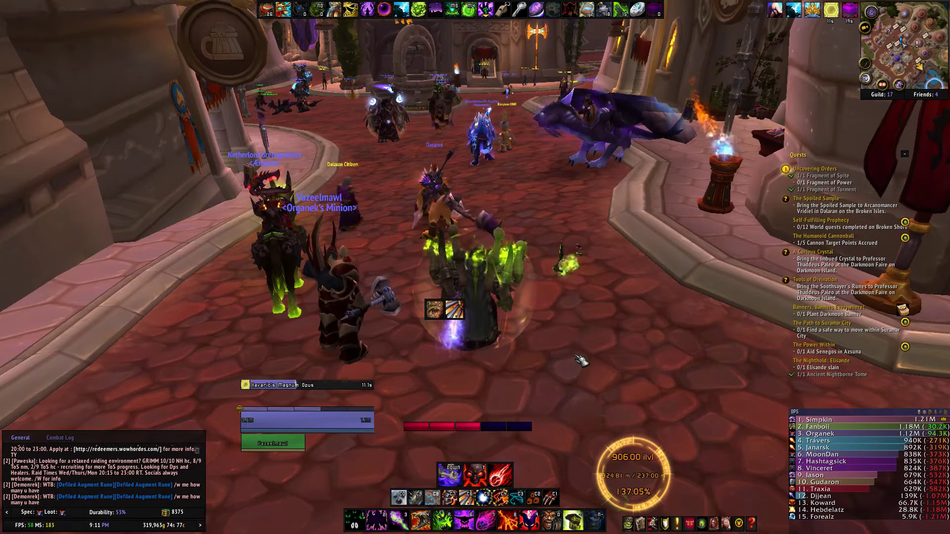
key("alt+Tab")
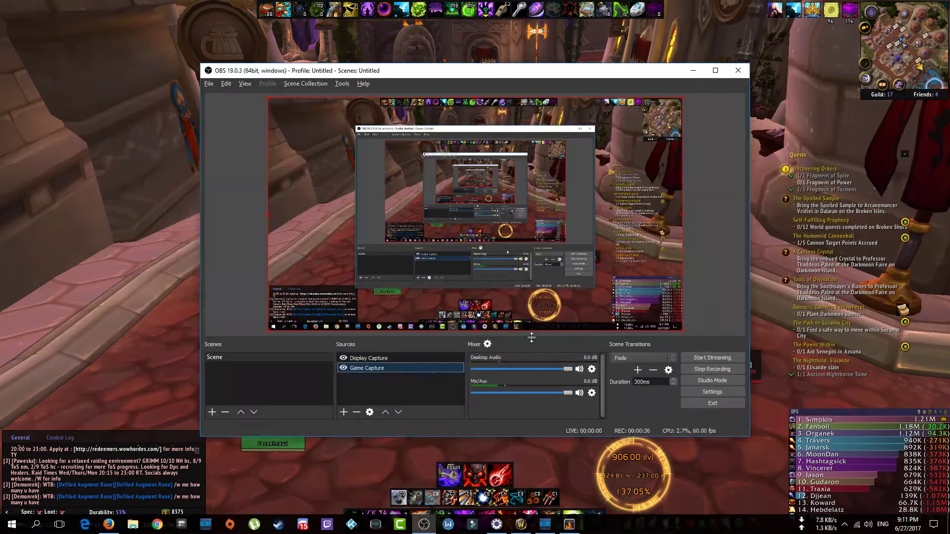
In Firefox, go to the tradeskillmaster.com website.
left_click(109, 525)
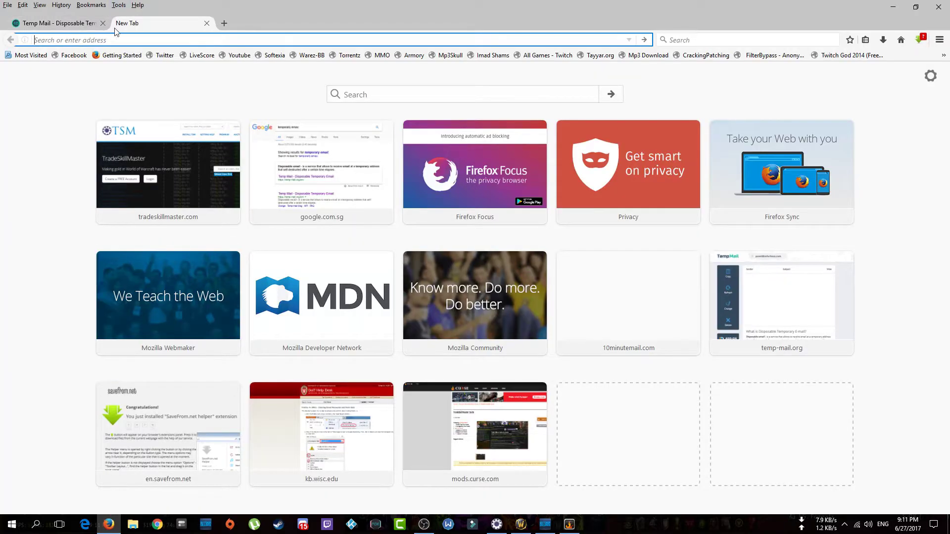
type("tradeskillmaster.com/")
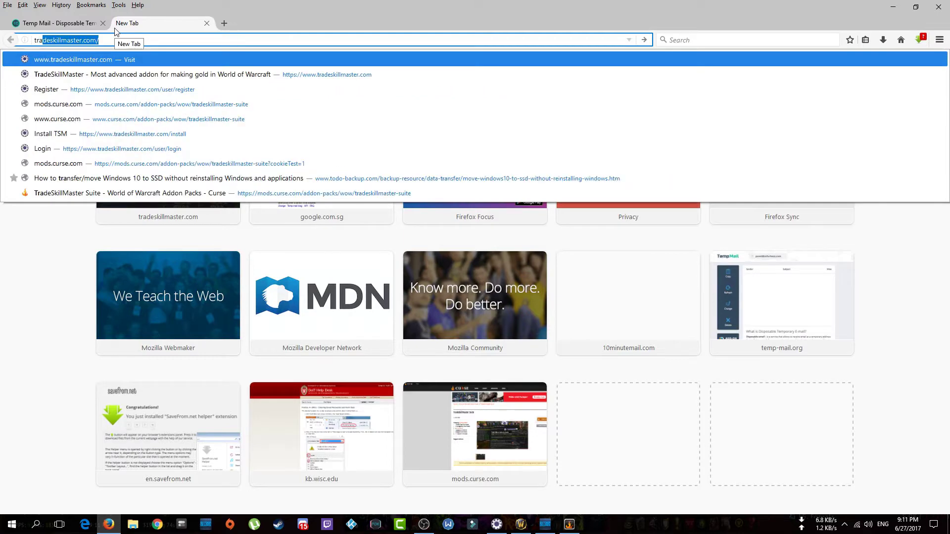
key("Return")
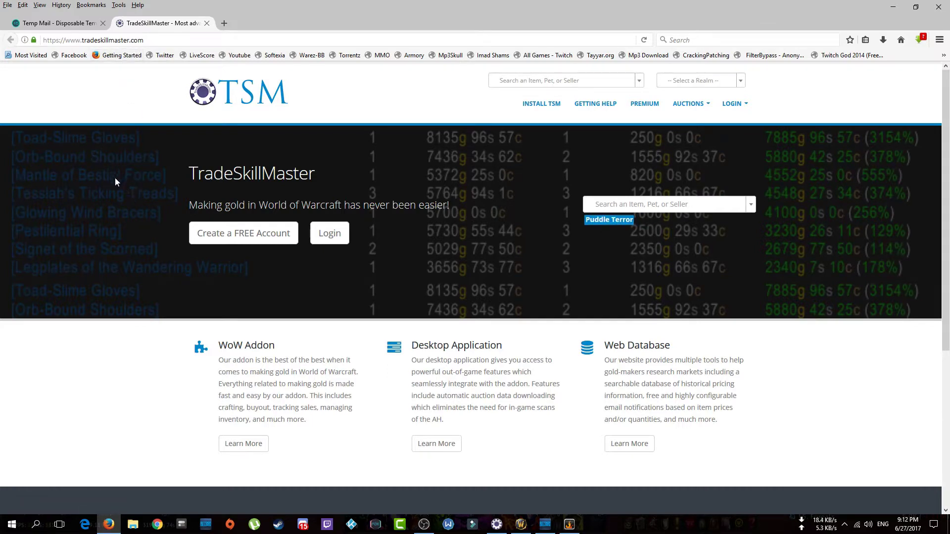
Open the Install TSM page and look over the Curse addon and TSM App options.
left_click(549, 109)
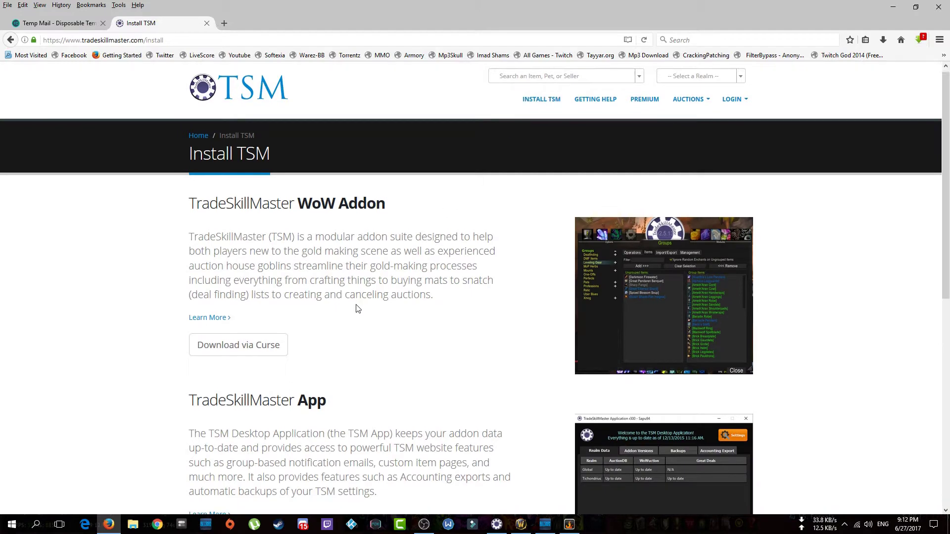
scroll(315, 235, "down", 2)
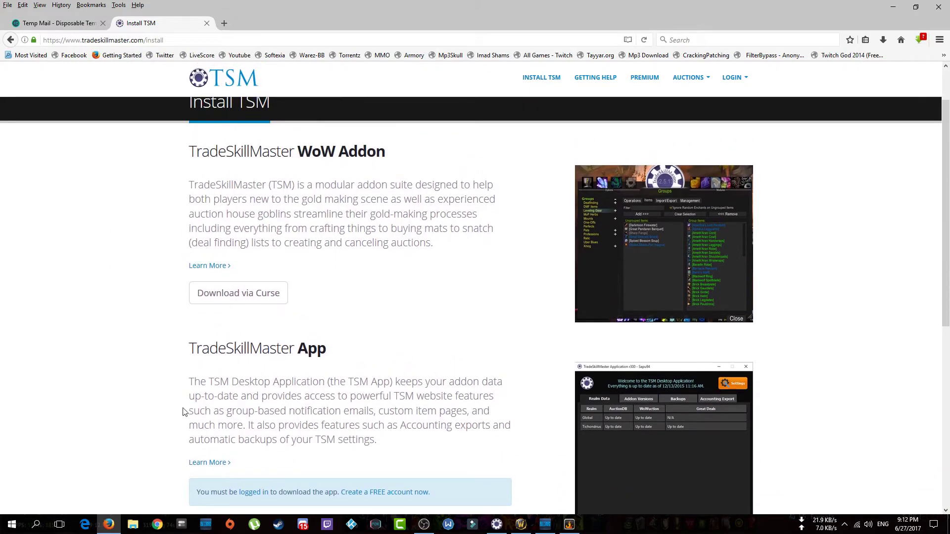
left_click_drag(393, 157, 188, 195)
scroll(303, 196, "up", 2)
scroll(311, 265, "down", 7)
scroll(311, 266, "down", 1)
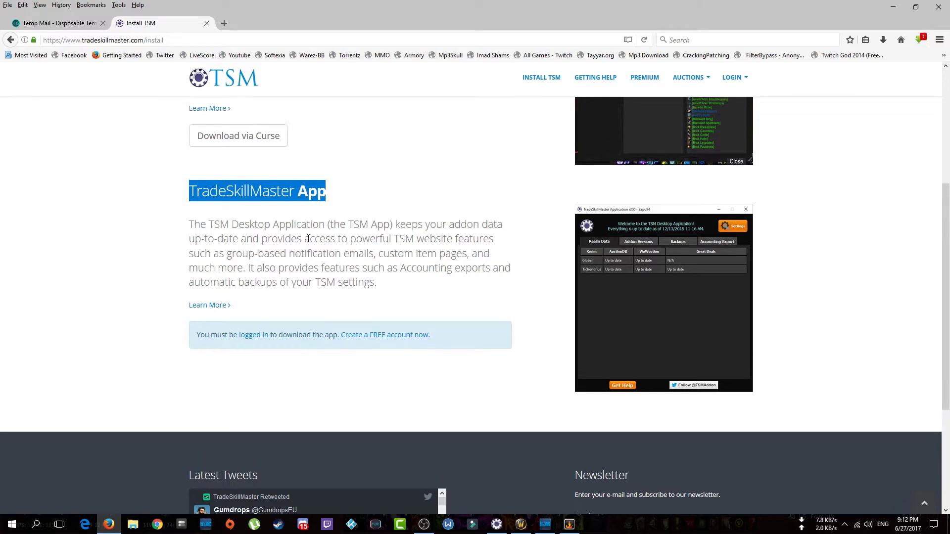
scroll(307, 241, "up", 6)
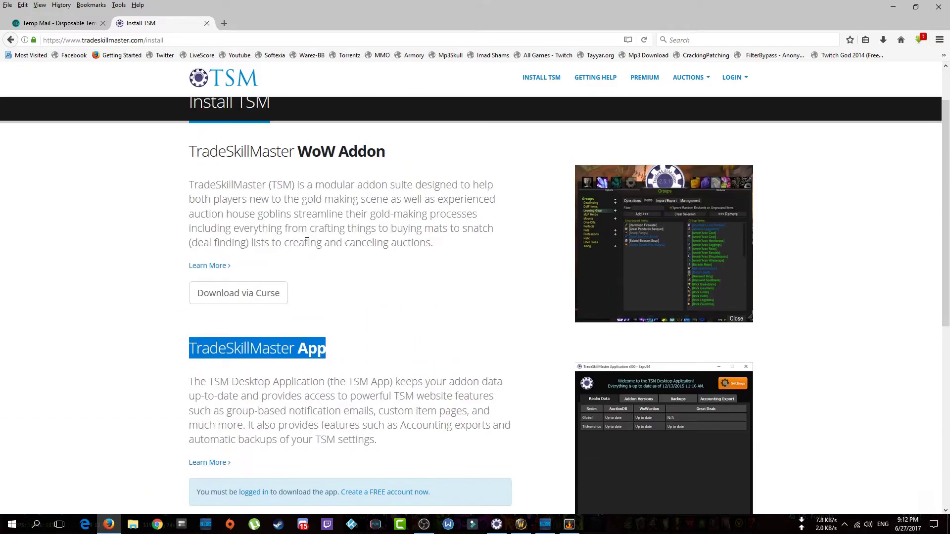
Download via Curse, confirm the TSM modules are up to date, then return to the TSM homepage.
left_click(244, 301)
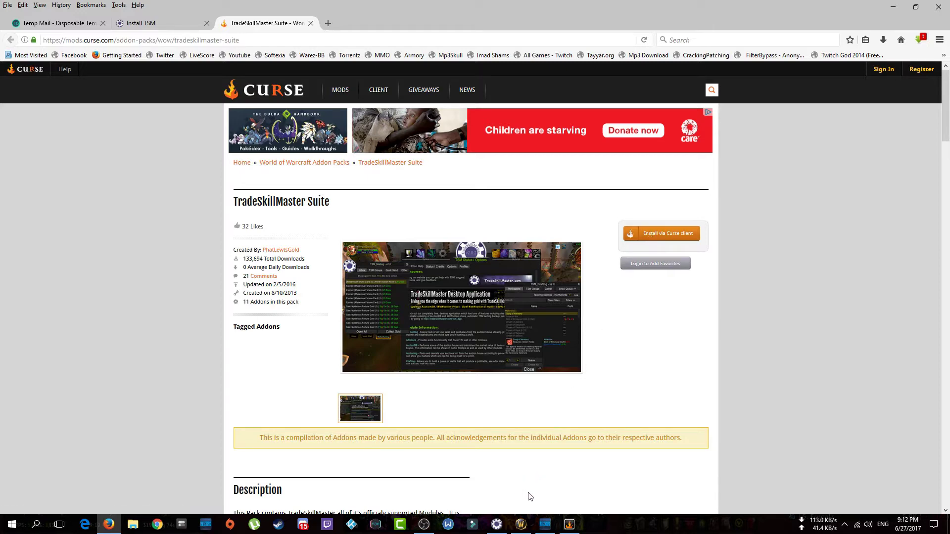
left_click(569, 524)
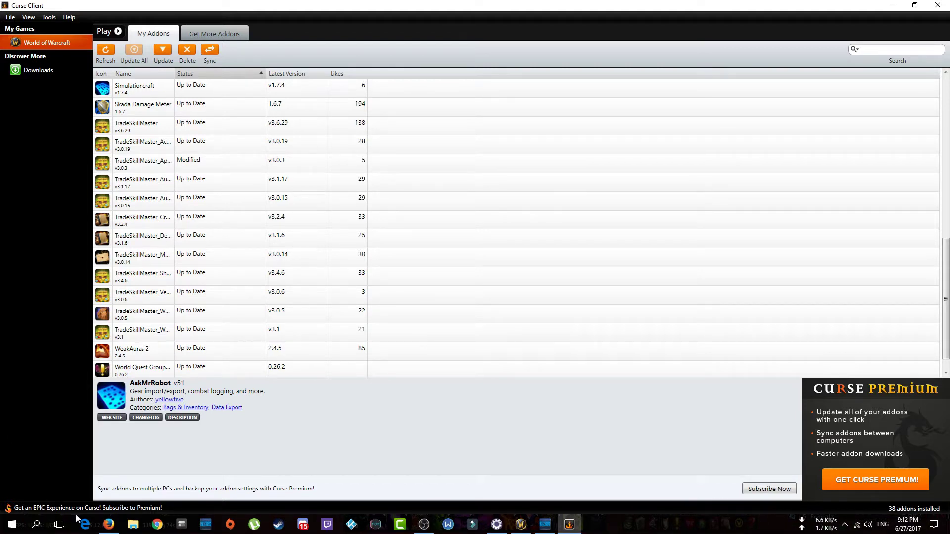
left_click(109, 524)
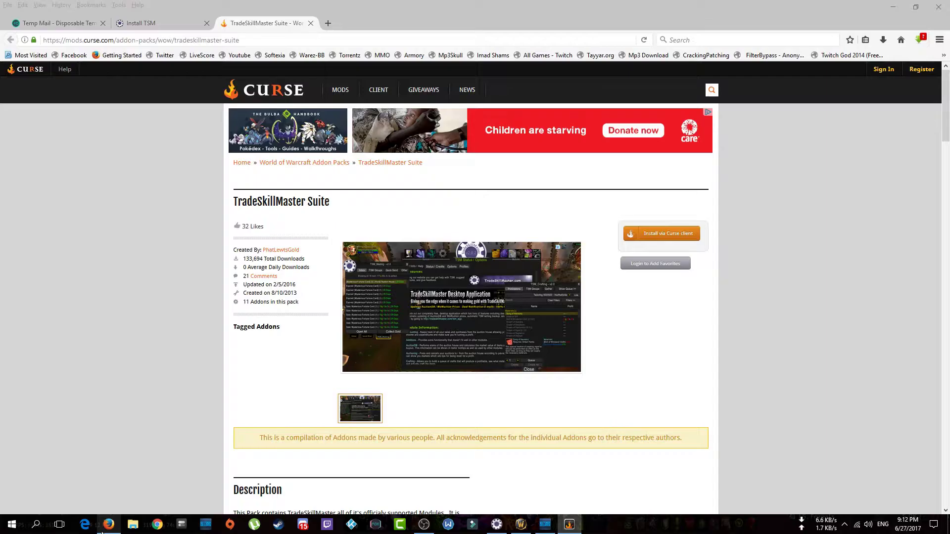
middle_click(242, 28)
left_click(198, 79)
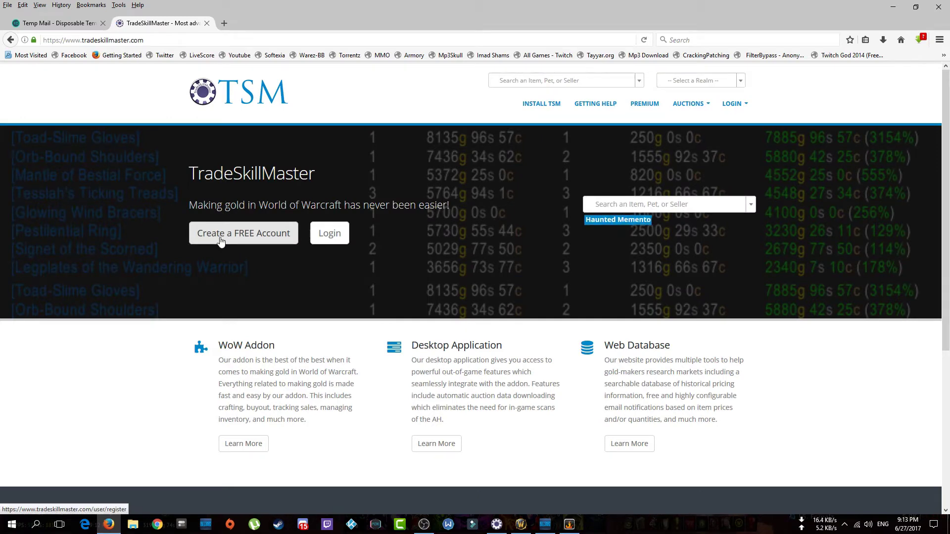
Open the Create a FREE Account form and enter the account username.
left_click(220, 241)
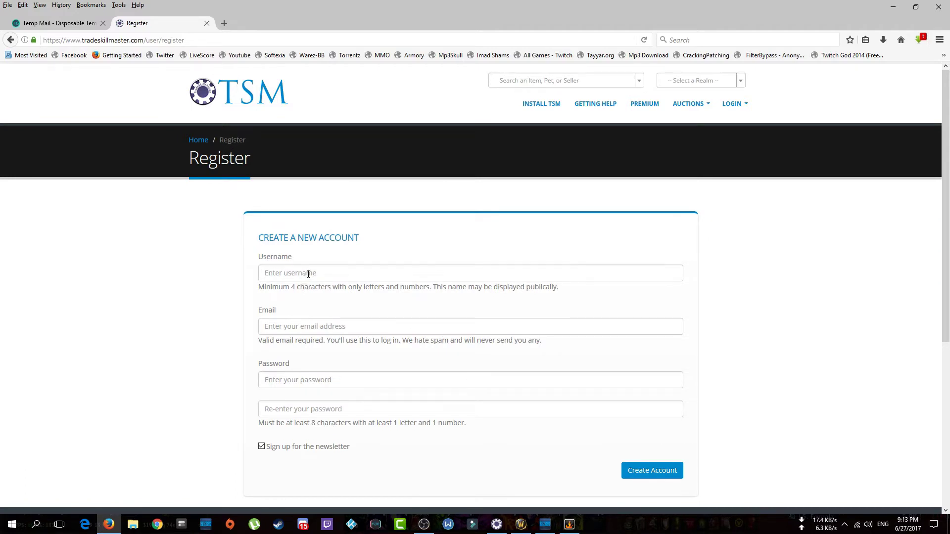
left_click(308, 273)
type("organicgami")
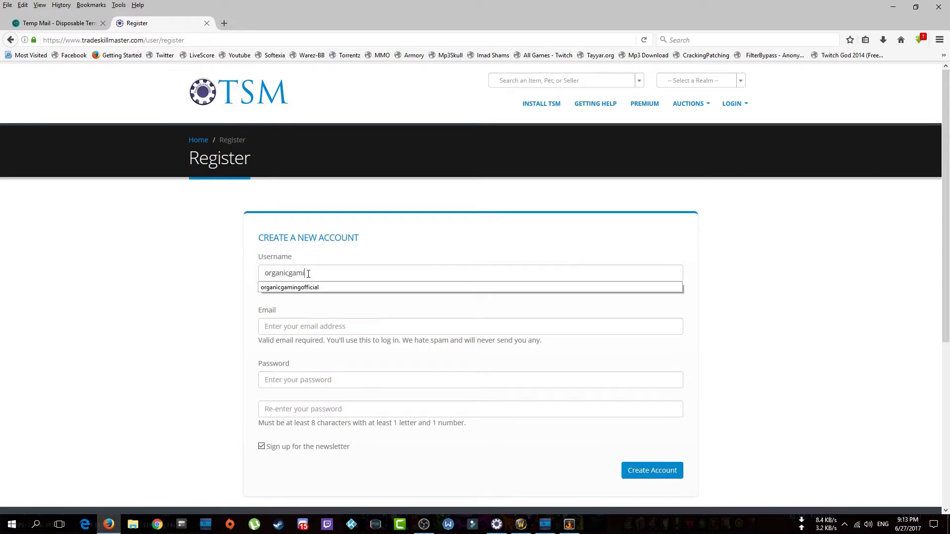
type("ng101")
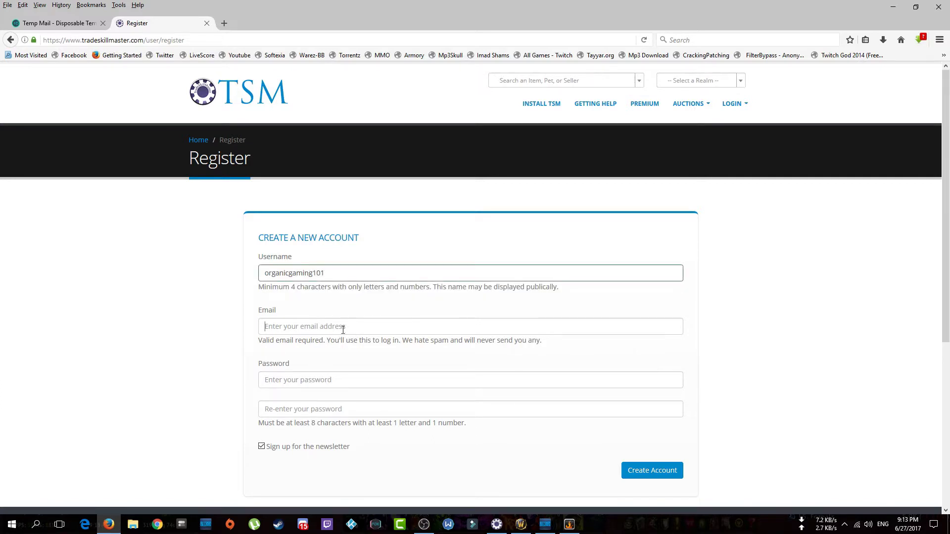
Copy the Temp Mail address and paste it into the registration Email field.
left_click(55, 23)
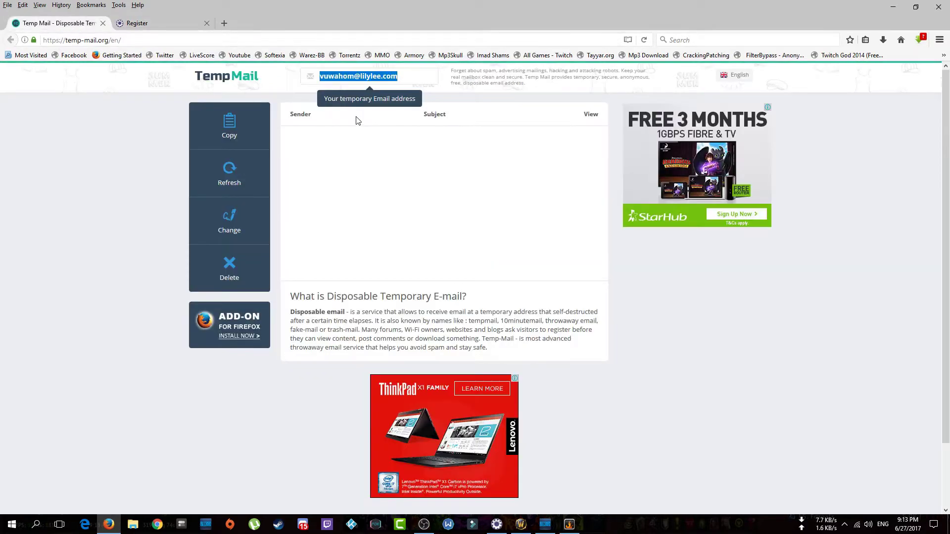
left_click(365, 76)
right_click(365, 79)
left_click(389, 112)
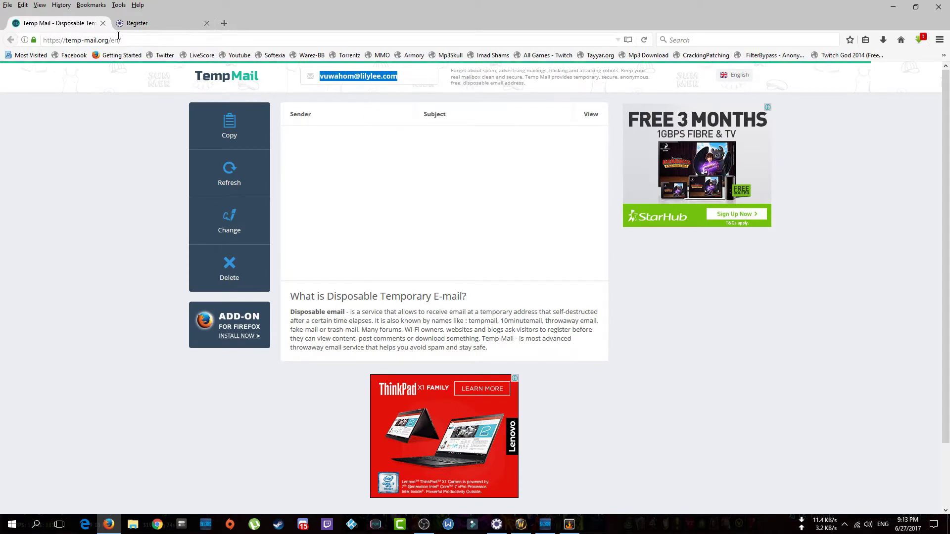
left_click(131, 23)
right_click(279, 329)
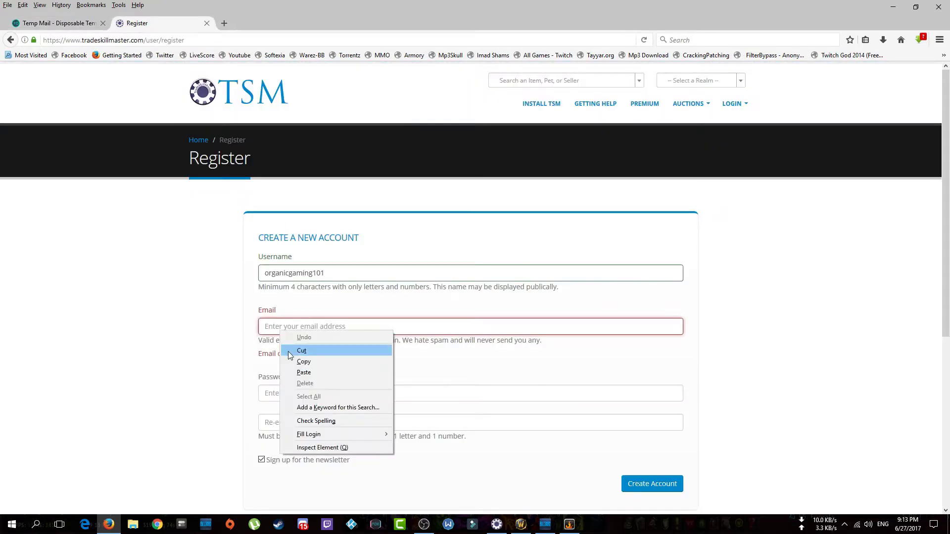
left_click(296, 375)
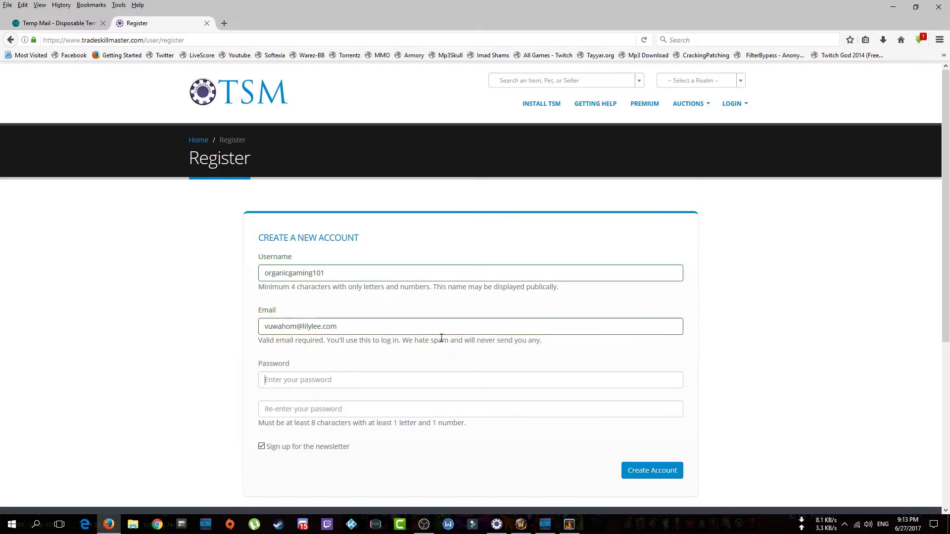
Enter the account password, uncheck the newsletter, create the account, and decline saving the login.
type("•••••••••••")
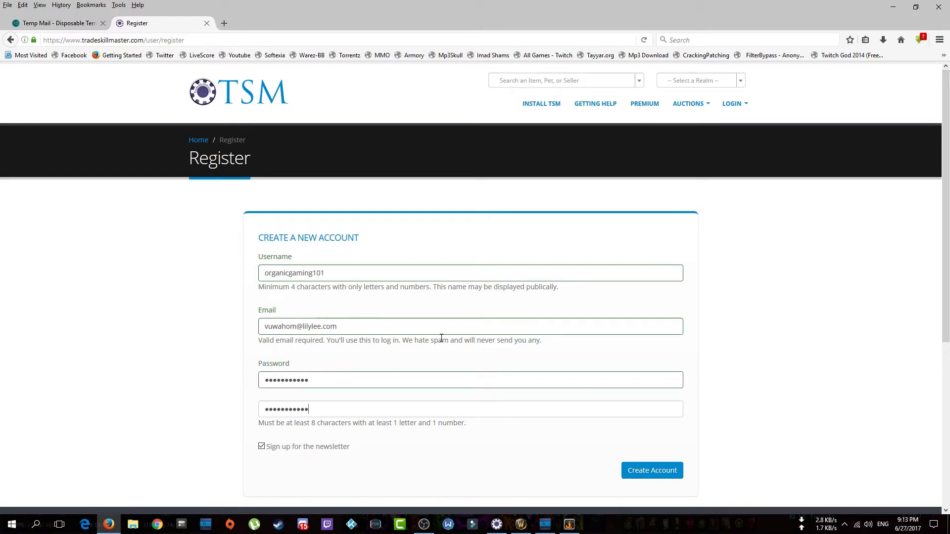
left_click(261, 447)
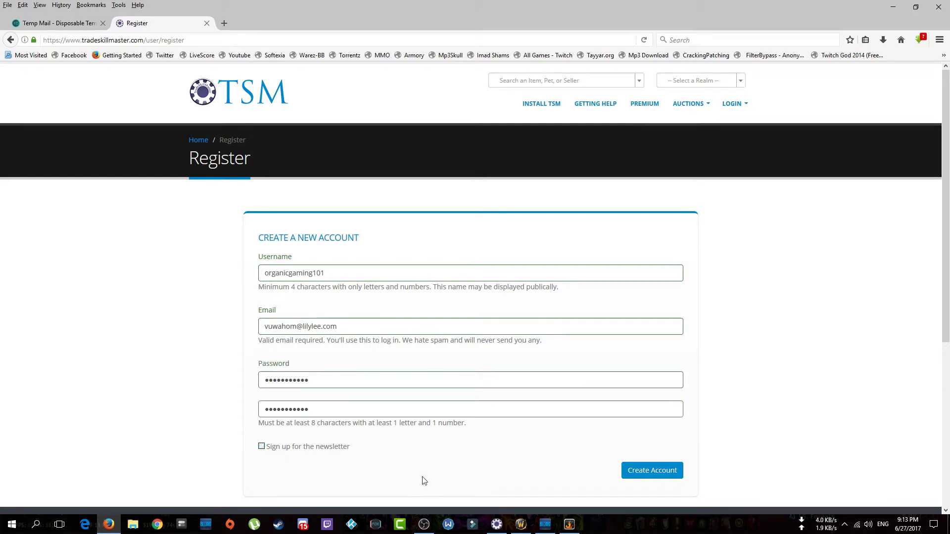
left_click(651, 482)
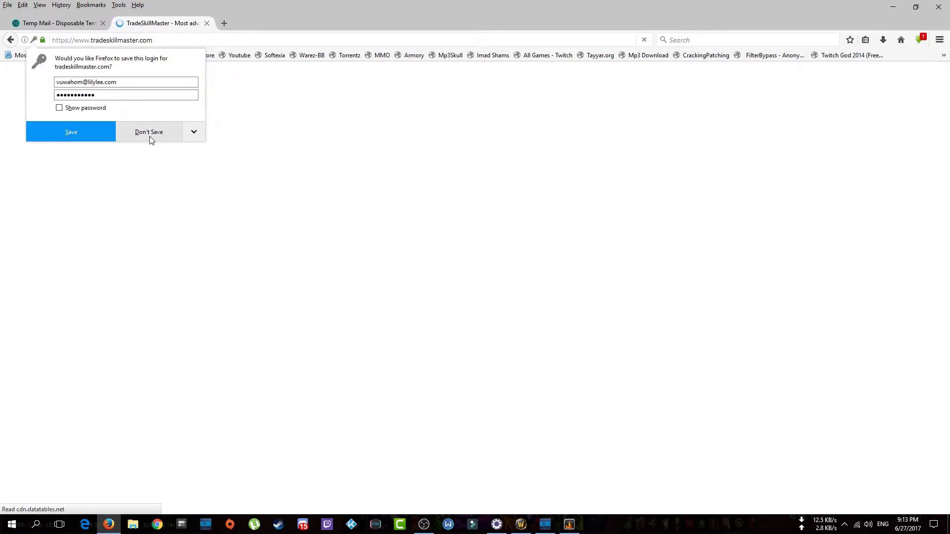
left_click(148, 132)
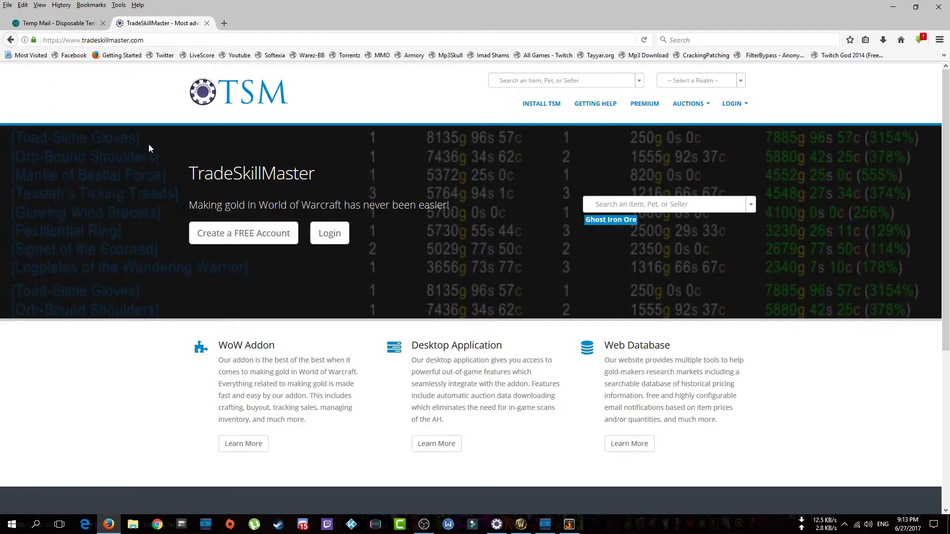
Reload the Temp Mail inbox until the 'Verify Your New TradeSkillMaster' email appears.
left_click(68, 24)
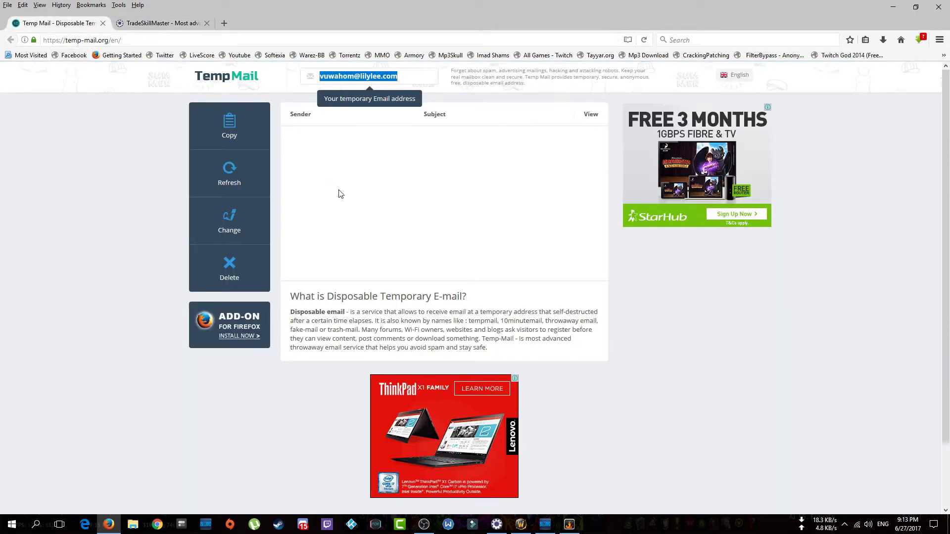
left_click(410, 153)
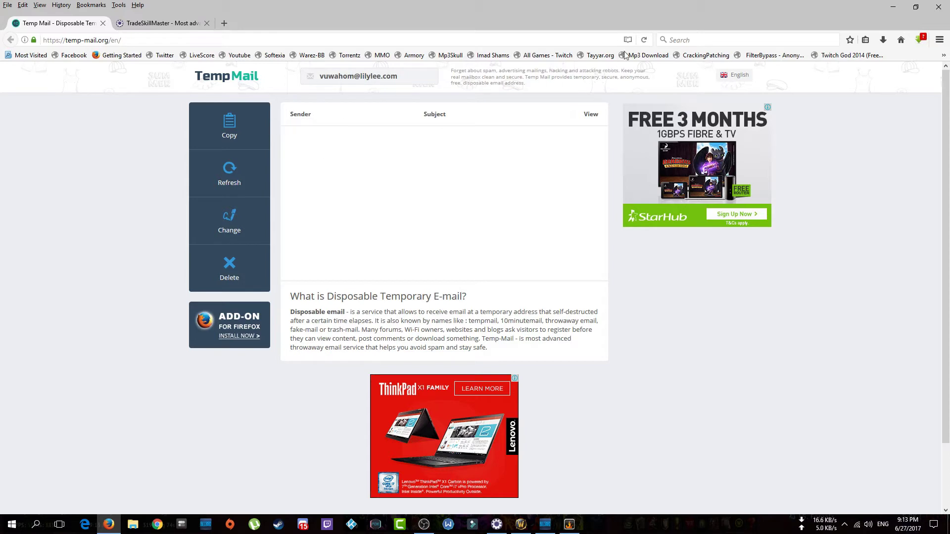
left_click(643, 40)
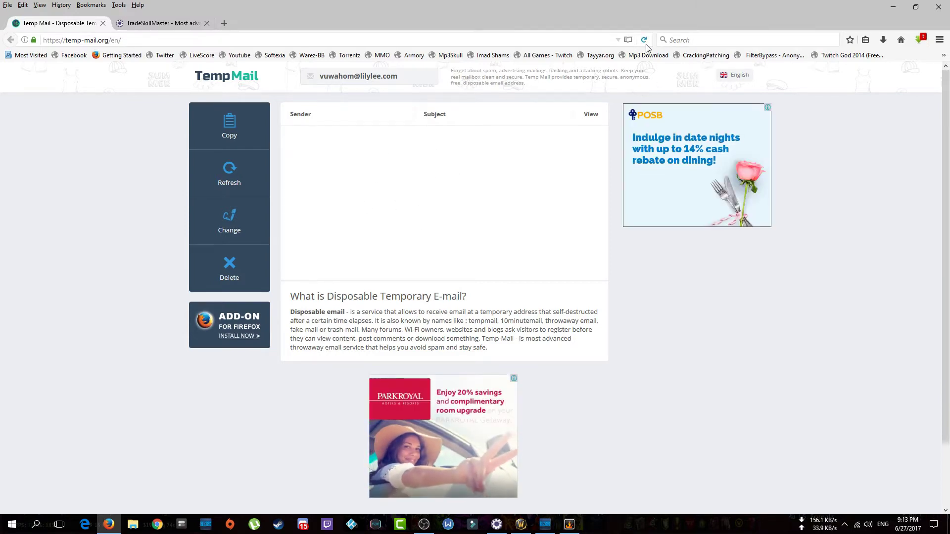
left_click(643, 41)
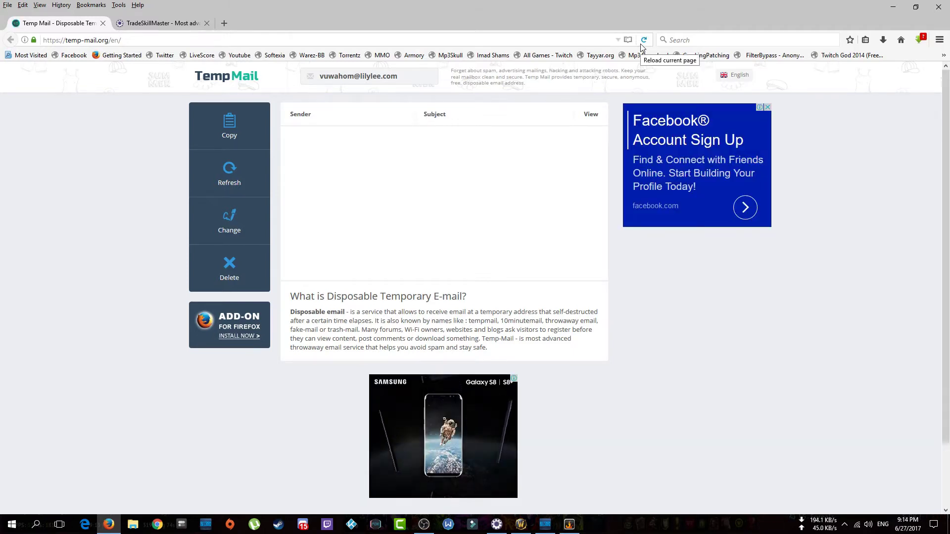
left_click(641, 45)
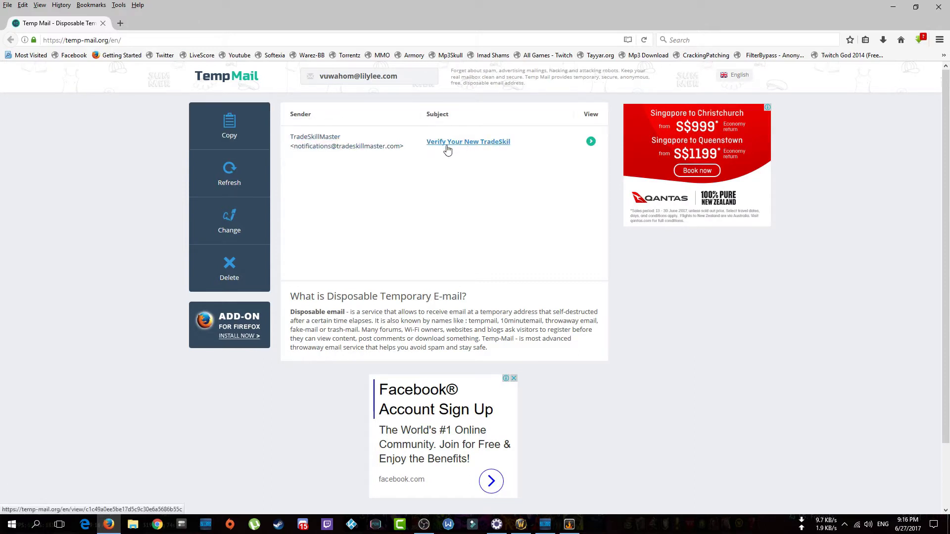
Open the verification email, follow the activation link to the TSM login page, then return to the email.
left_click(324, 141)
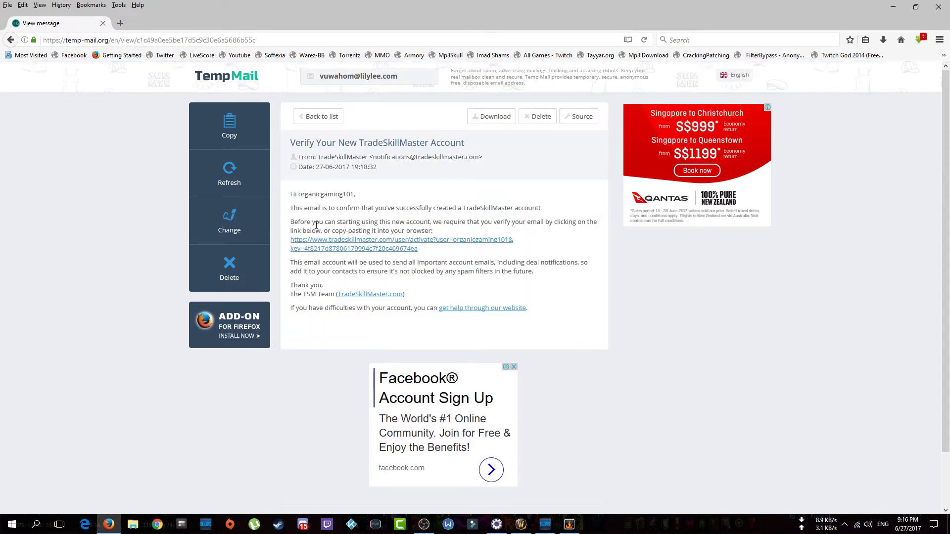
left_click(326, 249)
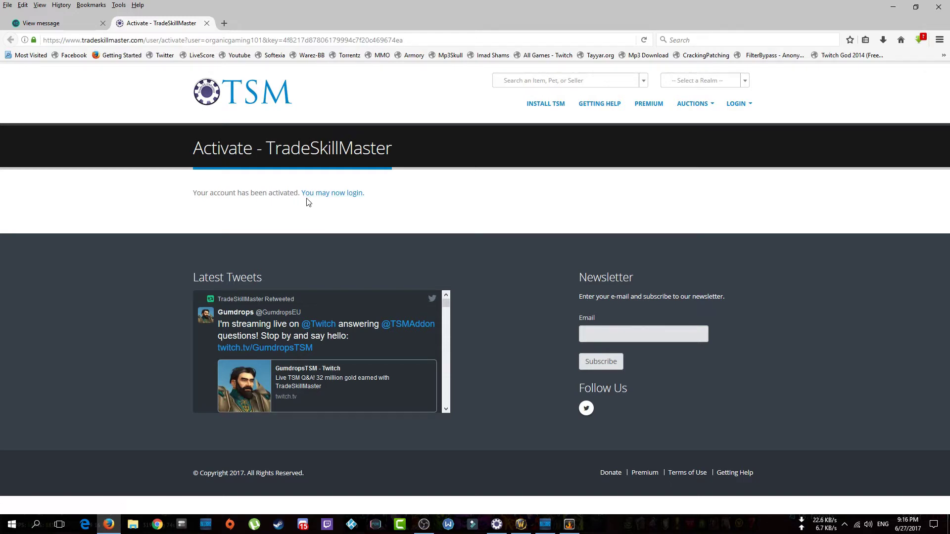
left_click(332, 194)
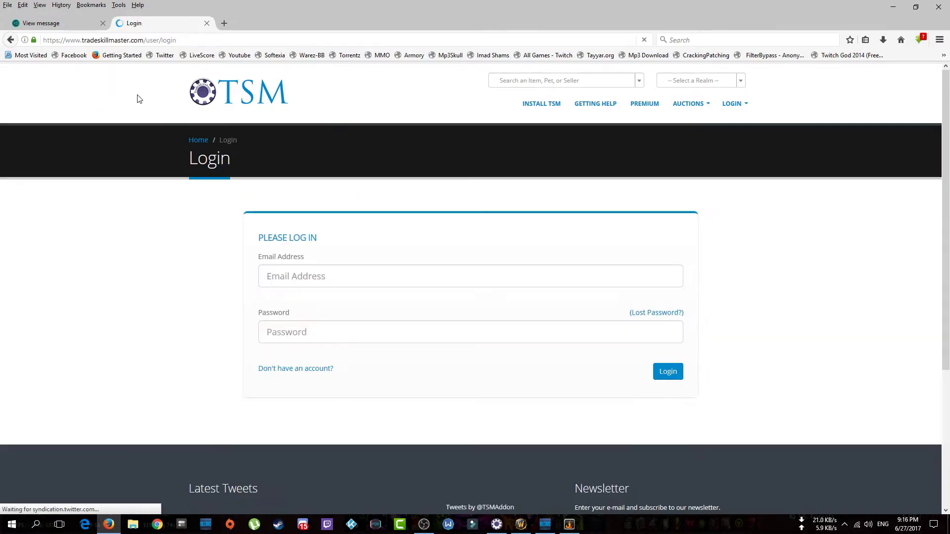
left_click(54, 23)
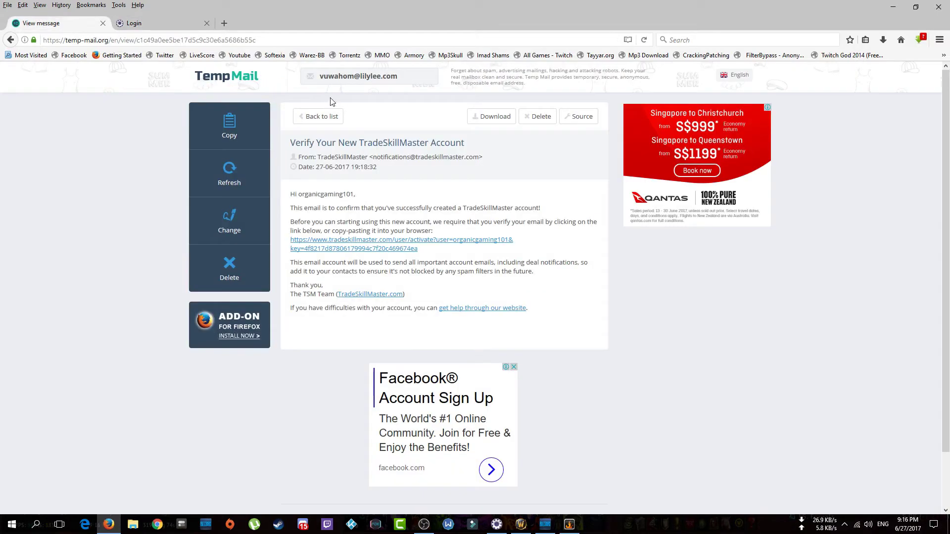
Copy the Temp Mail address and paste it into the TSM login's Email Address field.
left_click(356, 77)
right_click(356, 76)
left_click(138, 27)
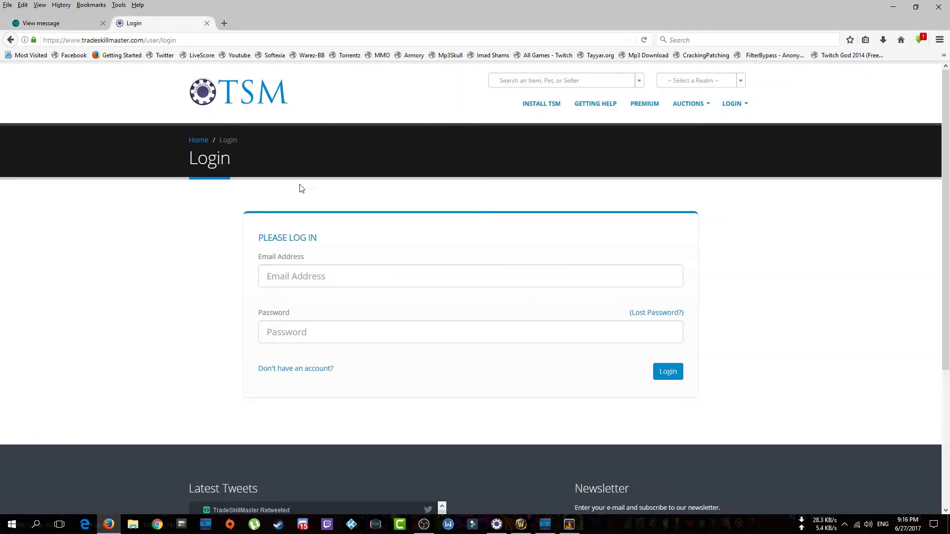
right_click(303, 277)
left_click(319, 322)
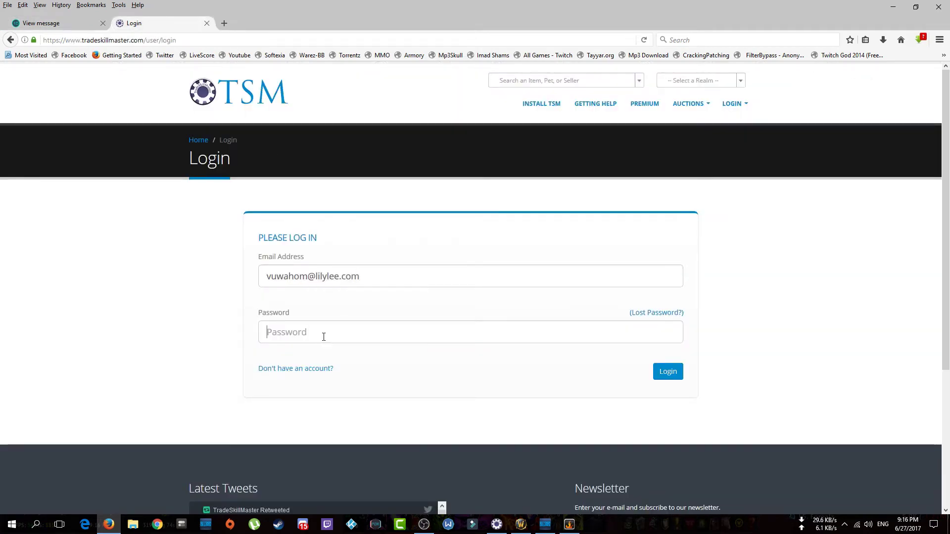
Enter the account password and log in to the TSM Dashboard, declining to save the login.
type("aaaaaa")
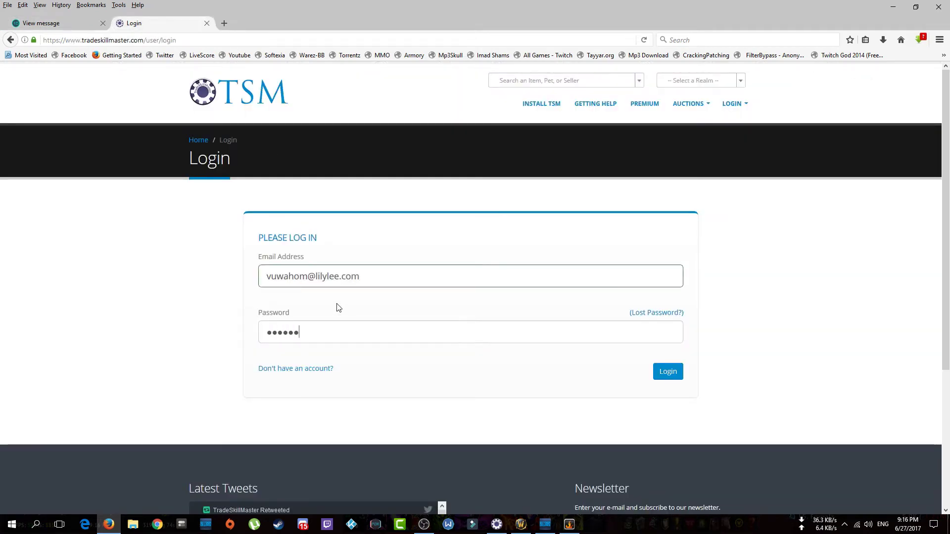
type("aaaa")
key("Return")
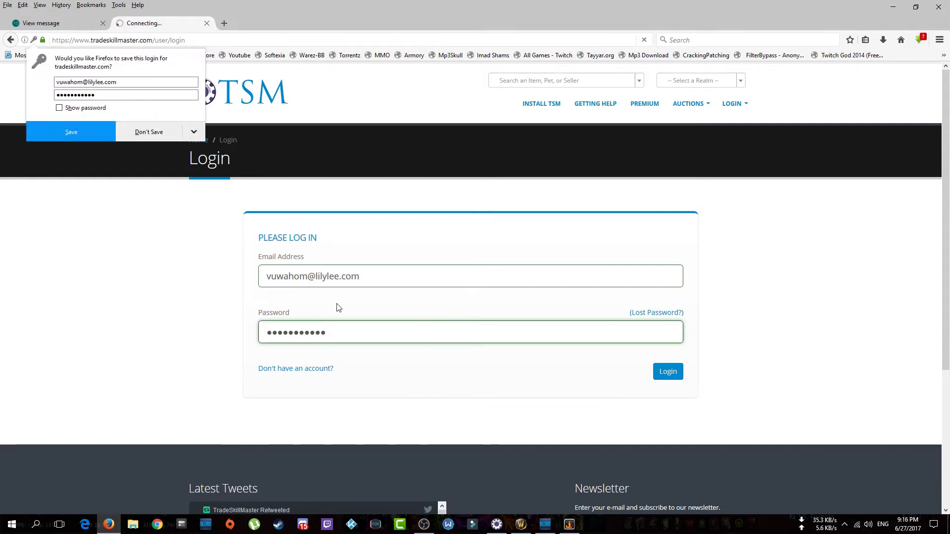
left_click(164, 129)
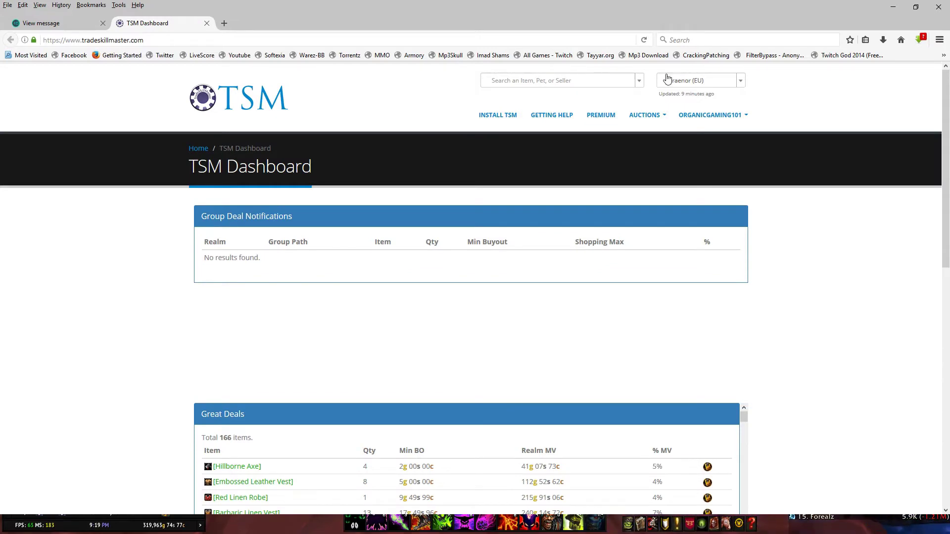
left_click(701, 114)
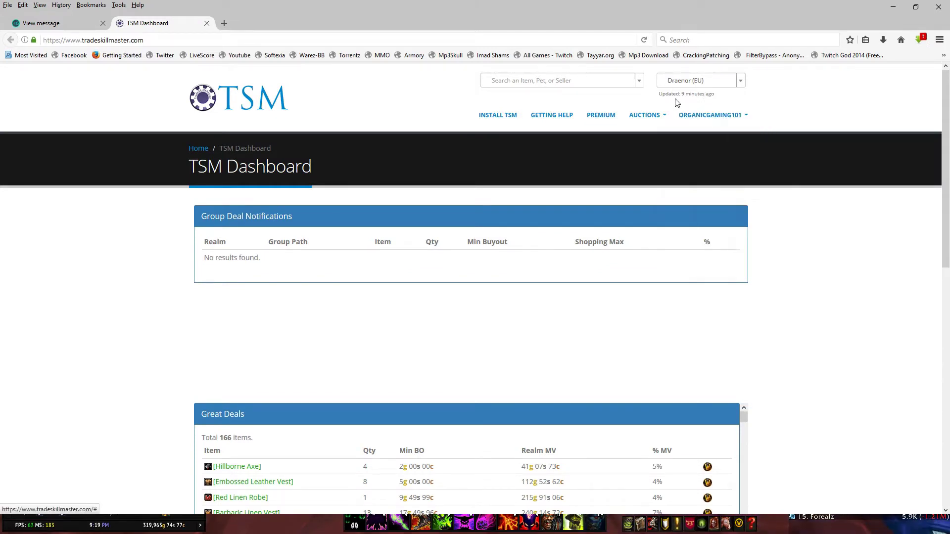
mouse_move(722, 139)
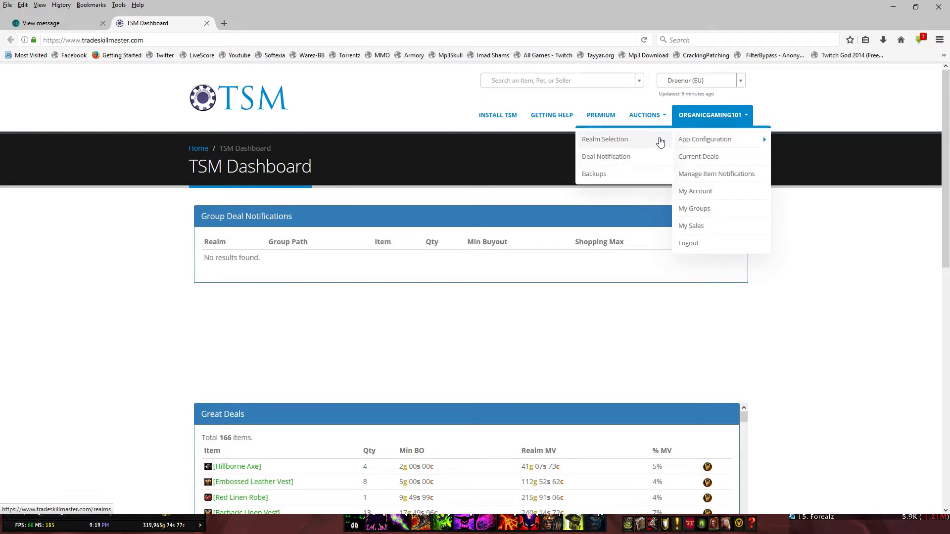
On Realm Selection, choose region EU and realm Draenor, and add it to Current Realms.
left_click(654, 144)
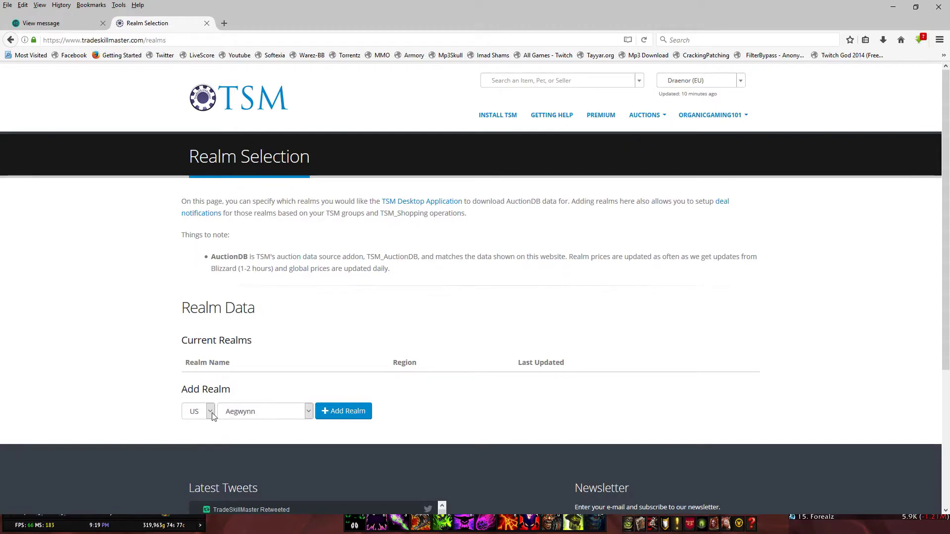
left_click(196, 439)
left_click(237, 418)
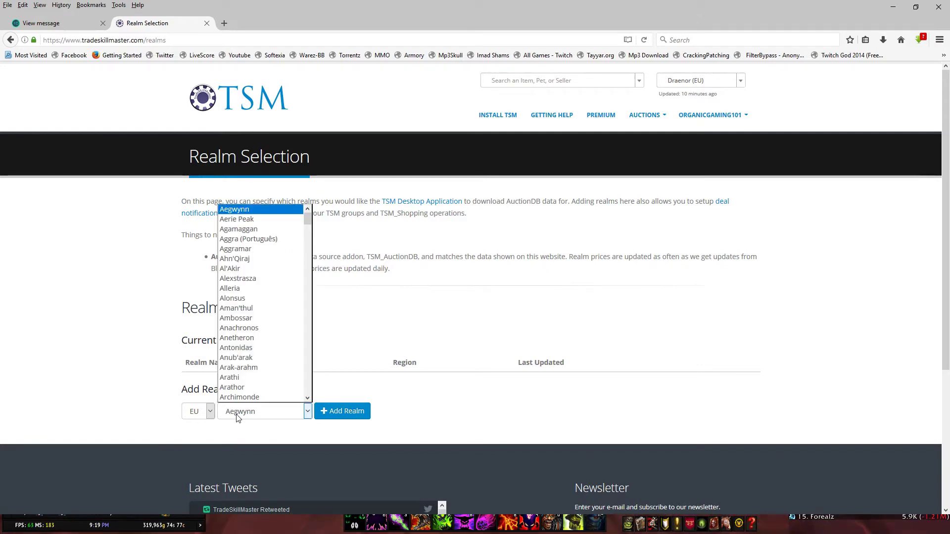
type("draenor")
left_click(242, 398)
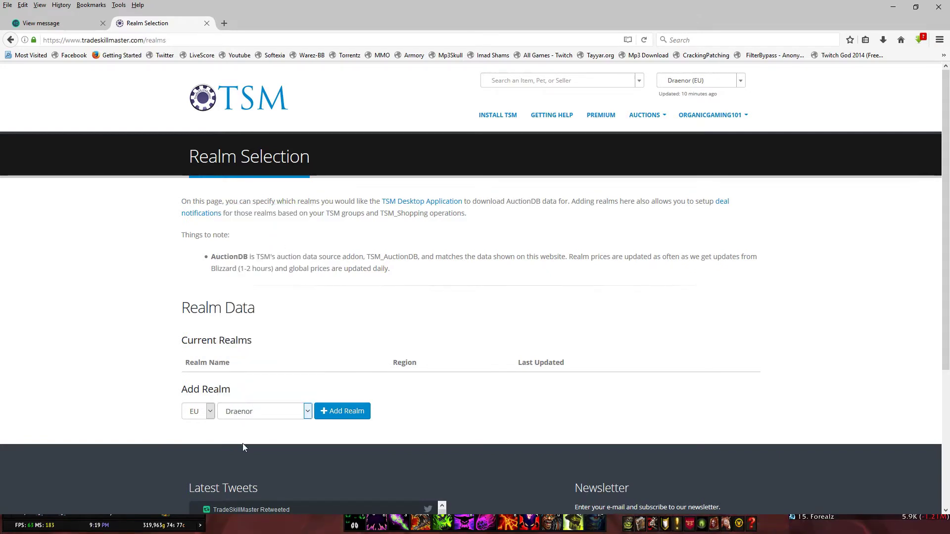
scroll(257, 420, "down", 2)
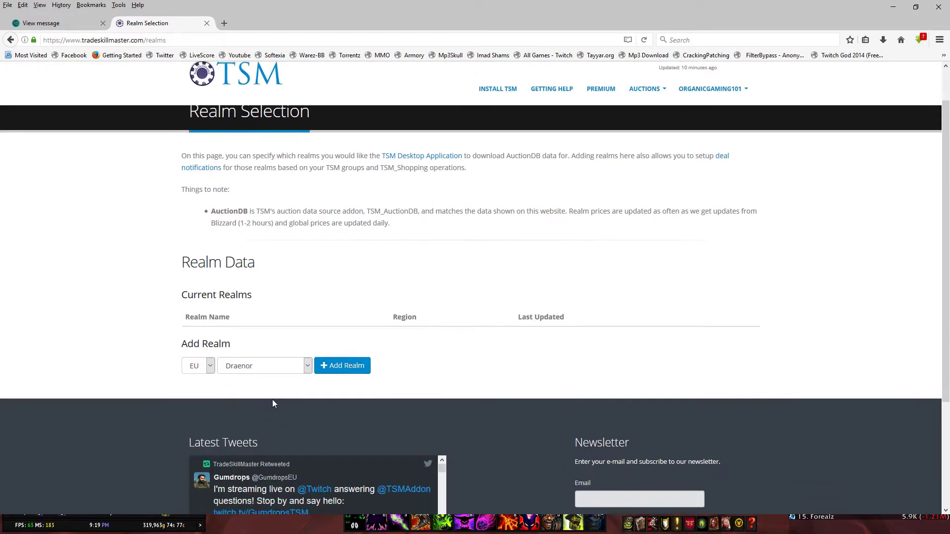
left_click(350, 358)
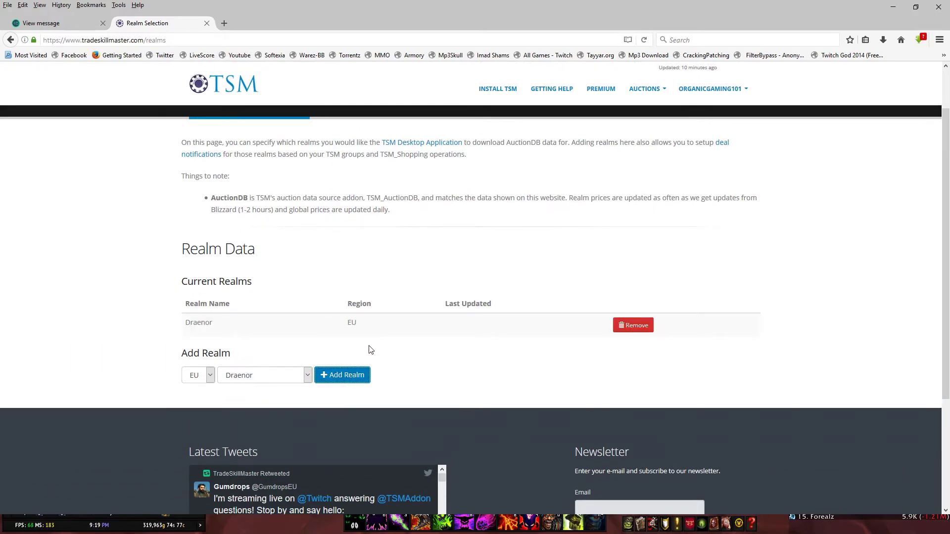
scroll(347, 219, "up", 1)
scroll(347, 219, "up", 2)
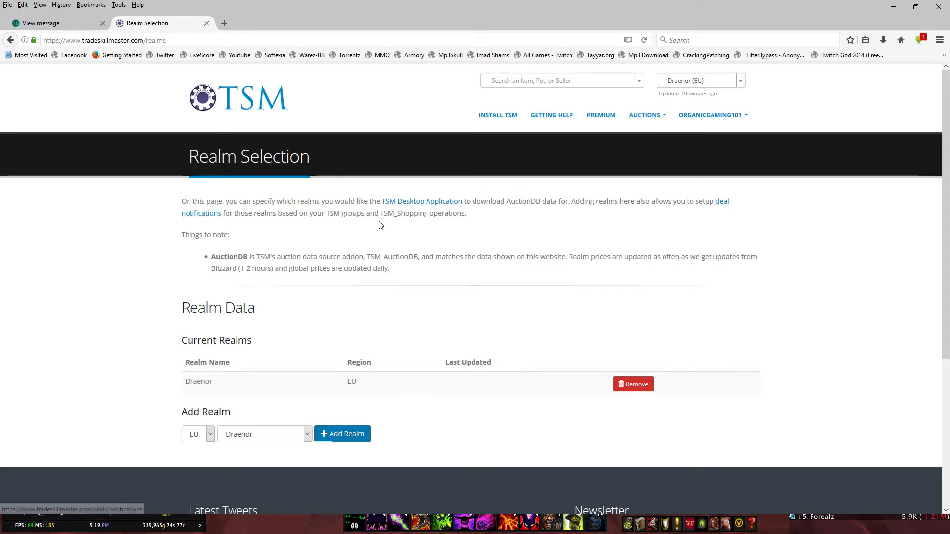
Download and save the TSM Desktop App's Windows installer, setup.exe, from the Desktop Application page.
left_click(422, 201)
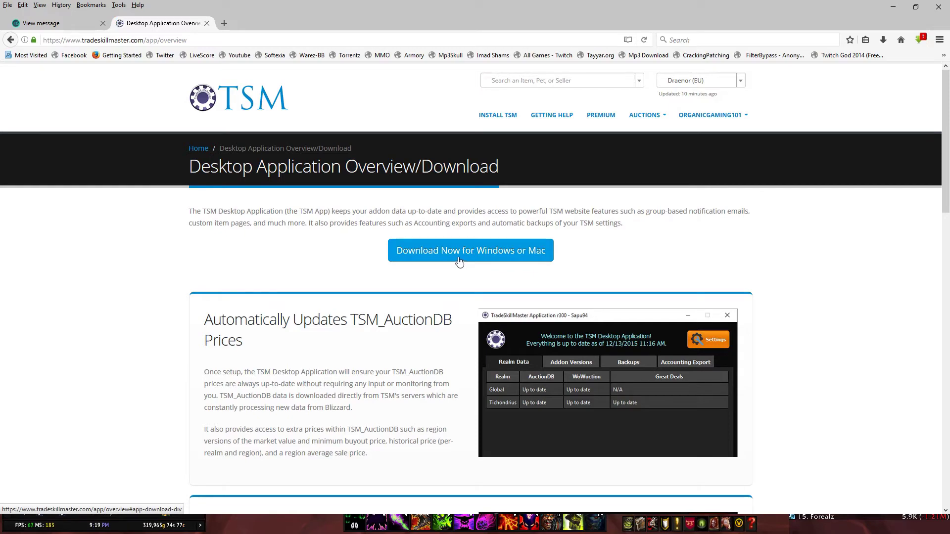
scroll(465, 255, "down", 3)
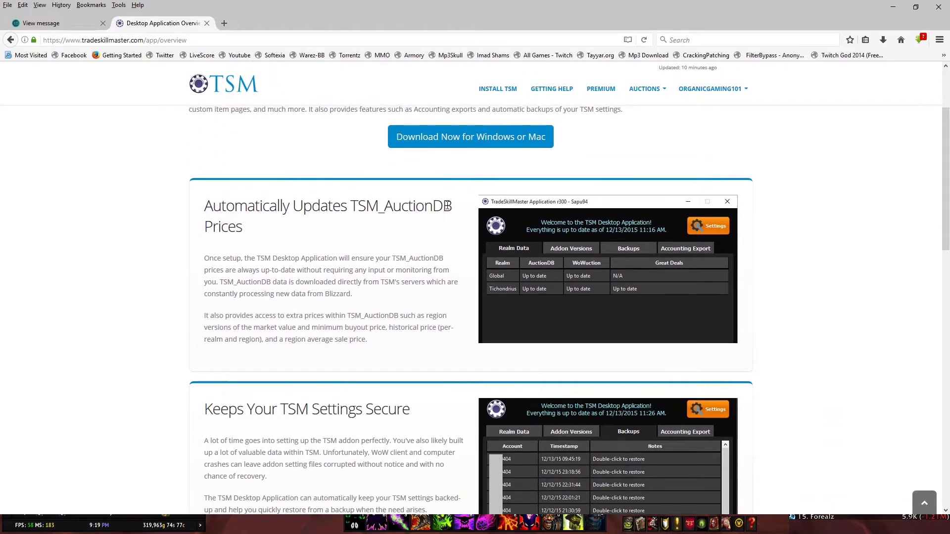
scroll(448, 205, "up", 3)
scroll(441, 250, "down", 12)
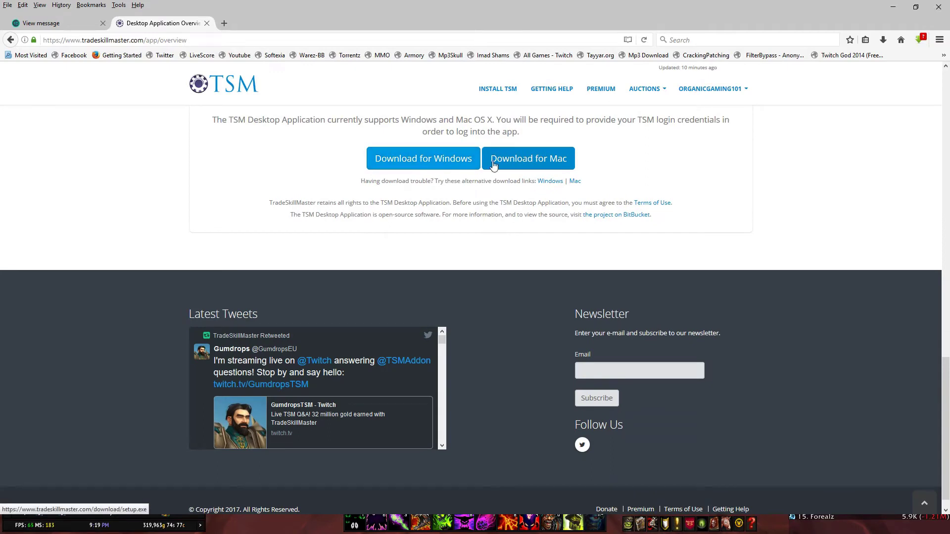
left_click(411, 167)
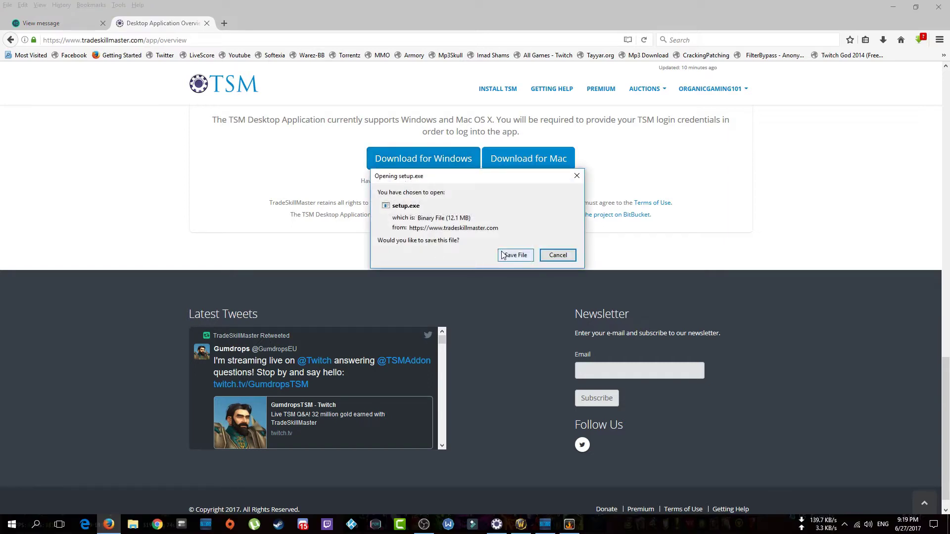
left_click(512, 255)
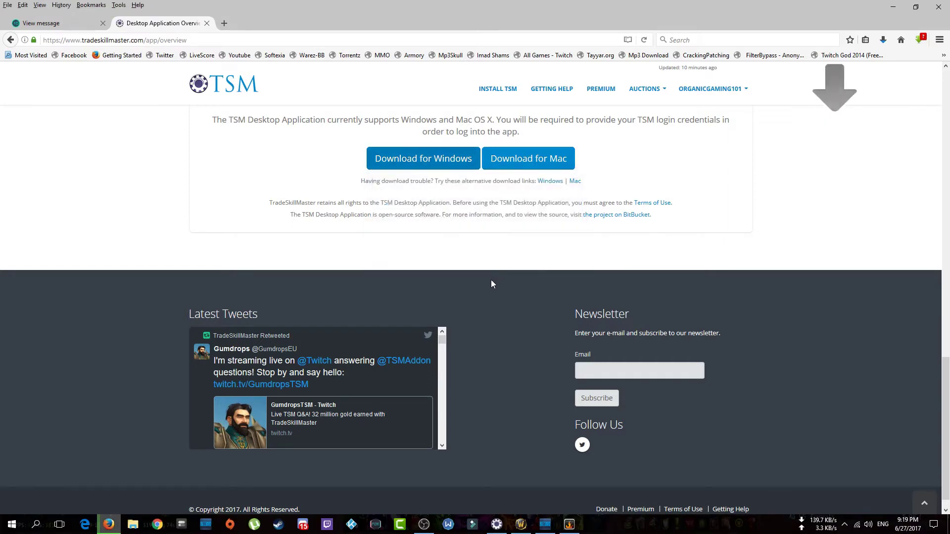
Cancel the extra setup.exe download in Firefox's Downloads list.
left_click(883, 39)
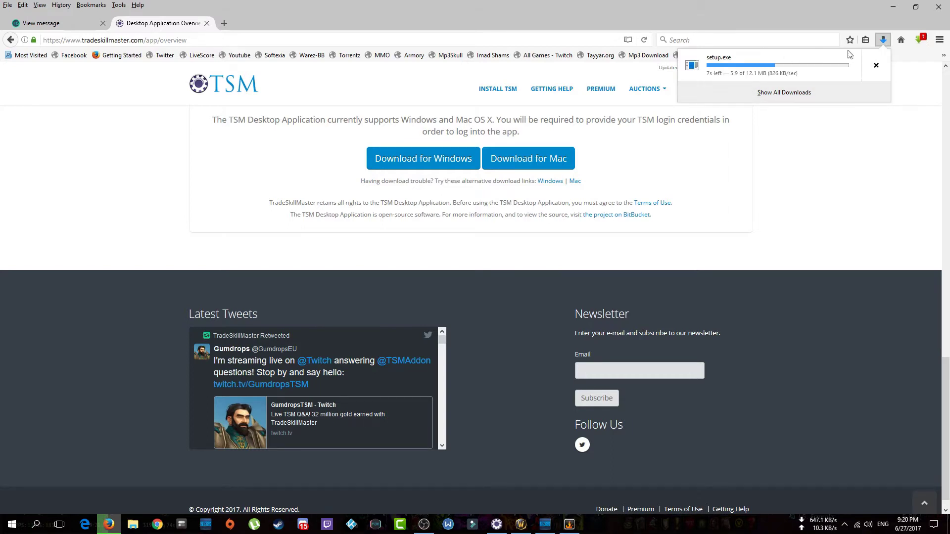
left_click(874, 66)
left_click(861, 141)
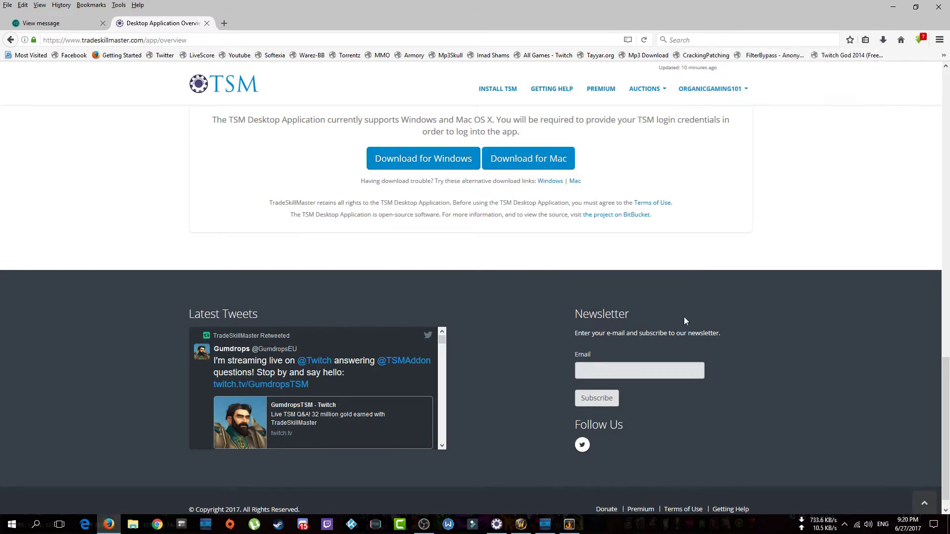
Log in to the TSM Desktop App with the account e-mail and password, and accept the Terms of Use.
left_click(496, 524)
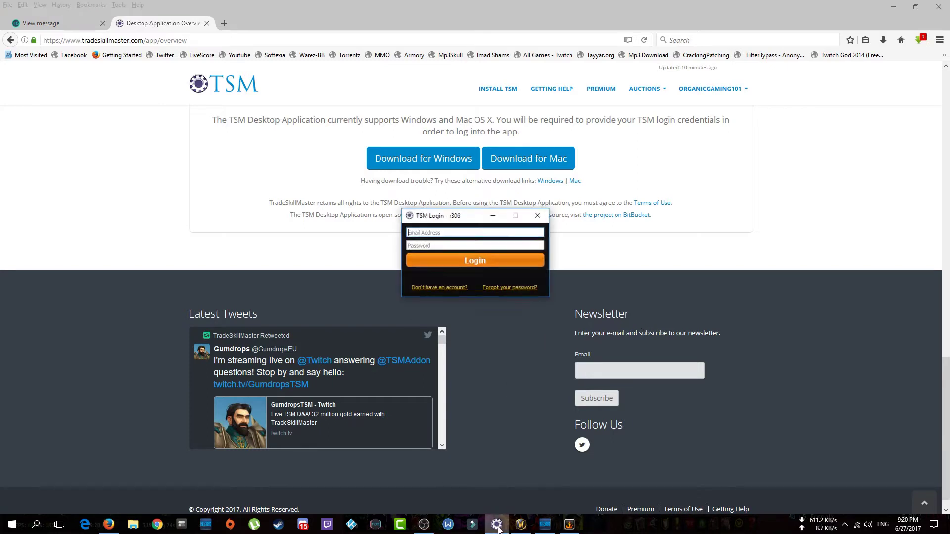
left_click(436, 229)
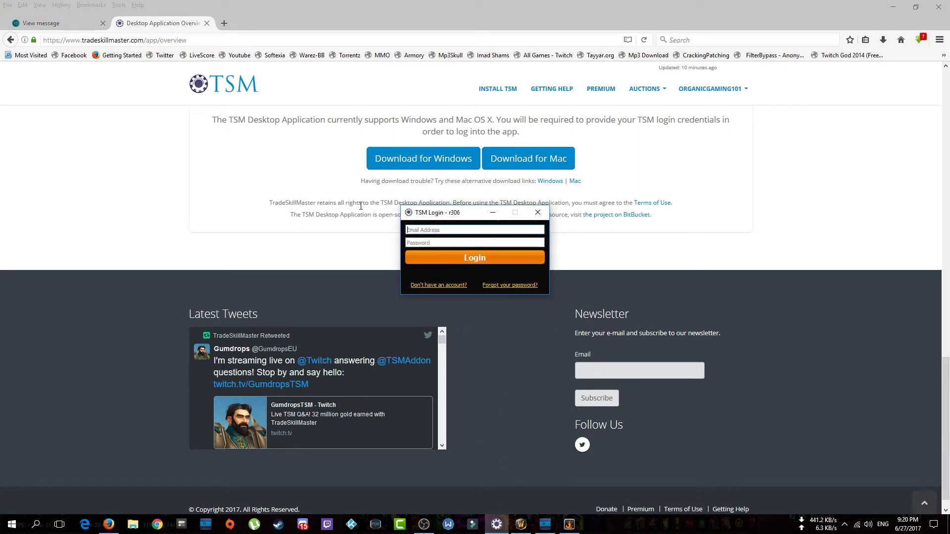
scroll(404, 183, "up", 2)
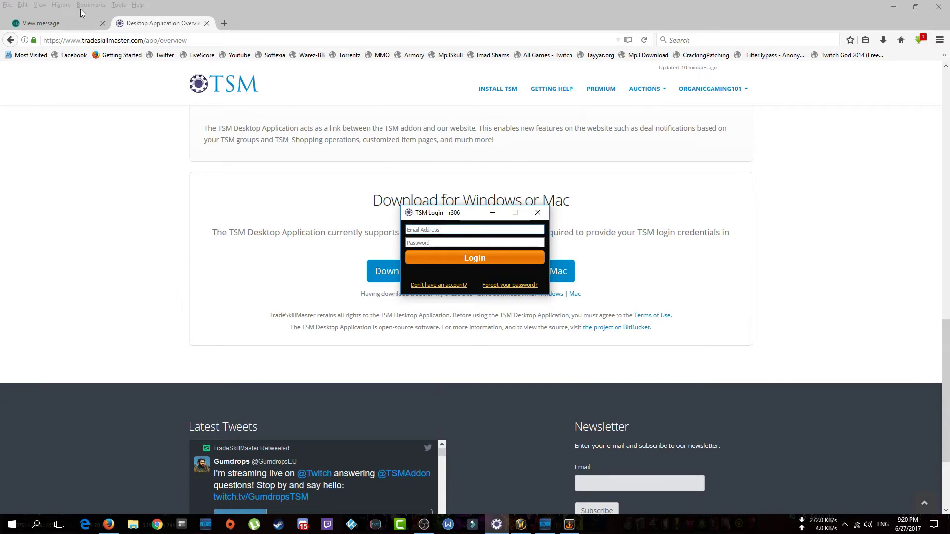
key("ctrl+v")
left_click(446, 243)
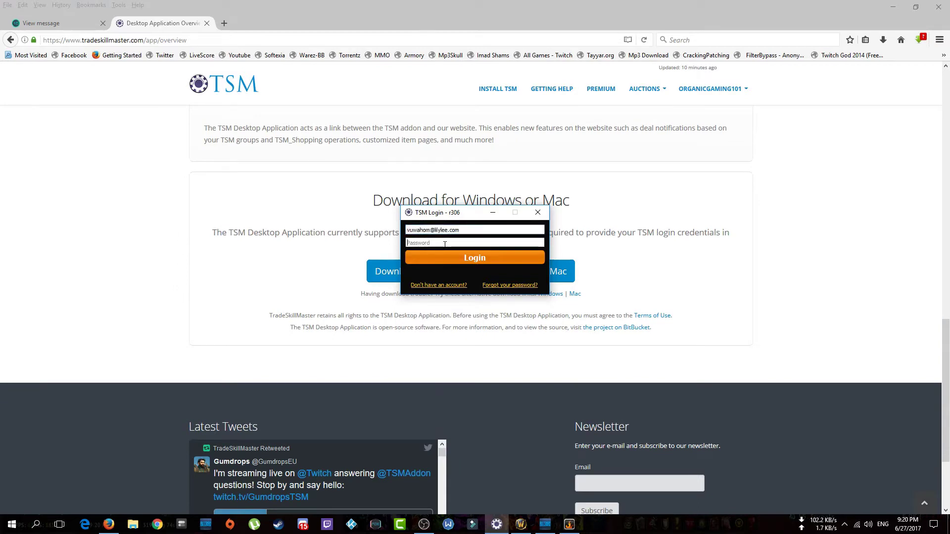
type("••••••••••")
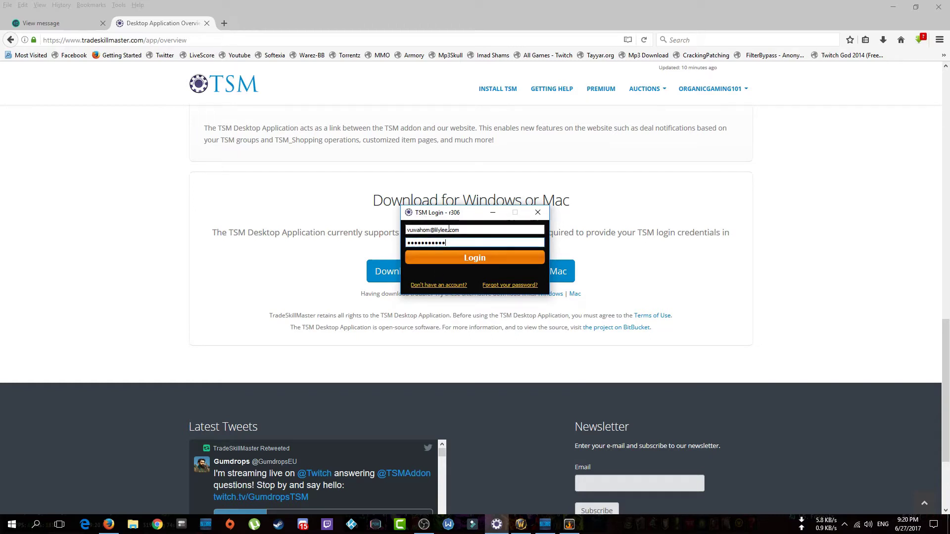
left_click(449, 262)
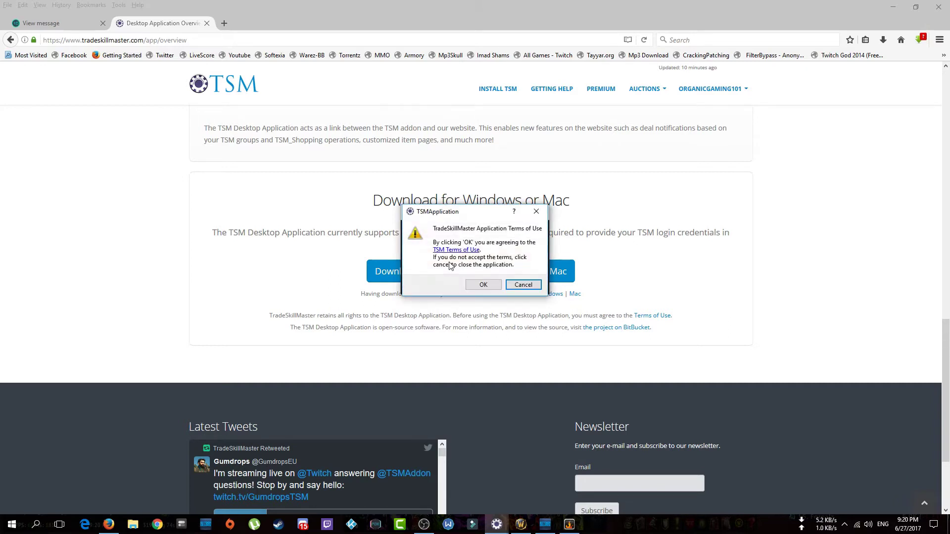
left_click(472, 285)
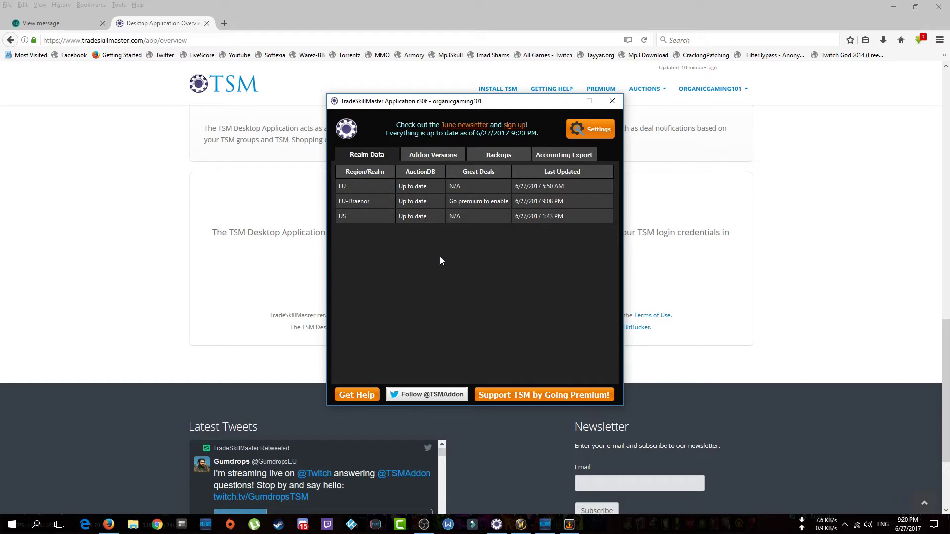
Turn on Start Minimized in TSM settings, browse Notifications, Backup and Advanced, then return to World of Warcraft.
left_click(609, 132)
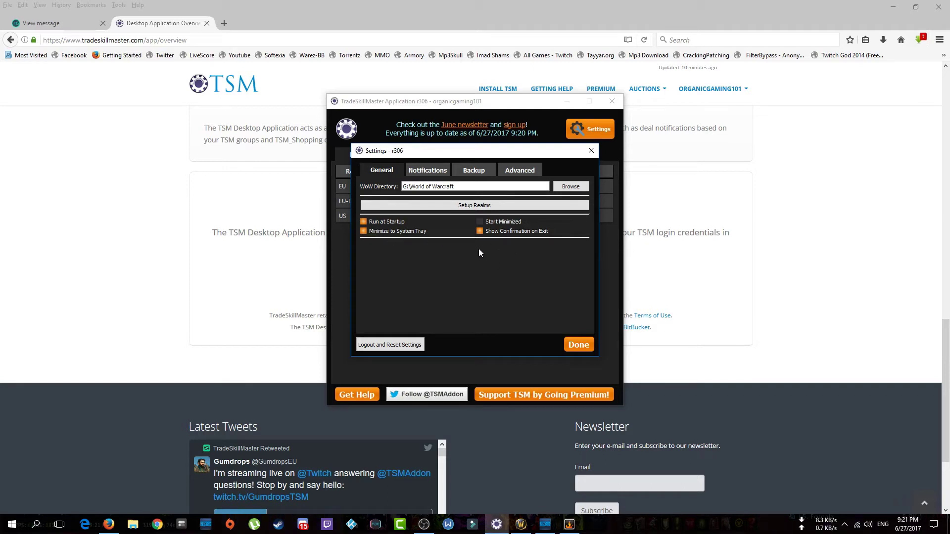
left_click(479, 222)
left_click(428, 171)
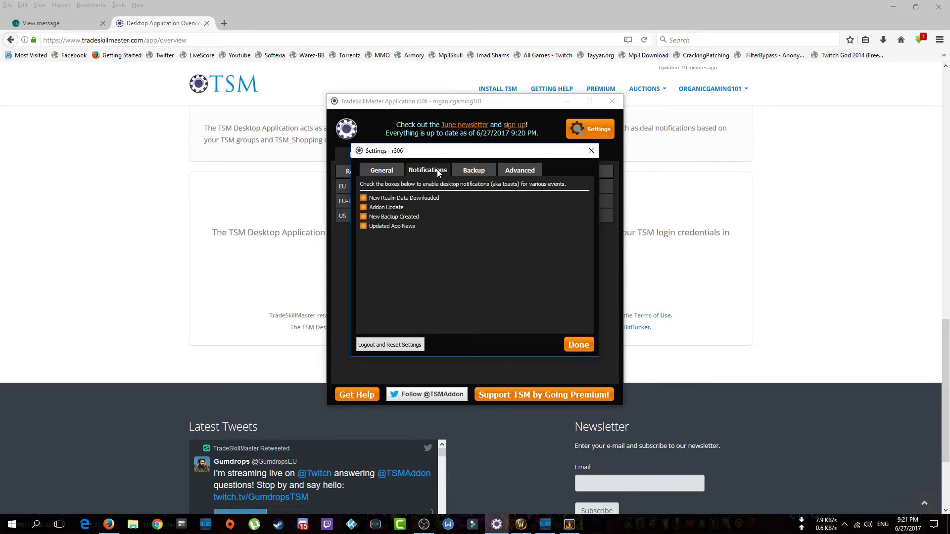
left_click(472, 173)
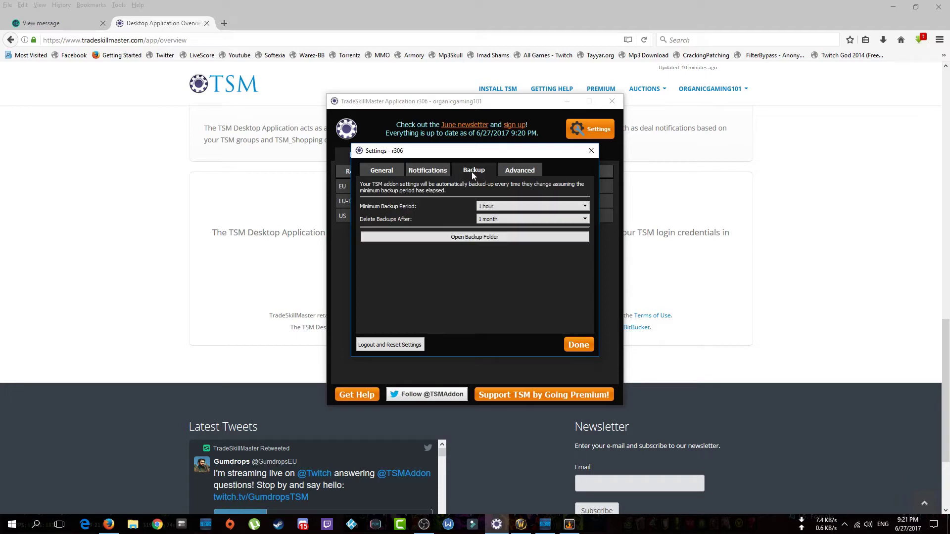
left_click(513, 179)
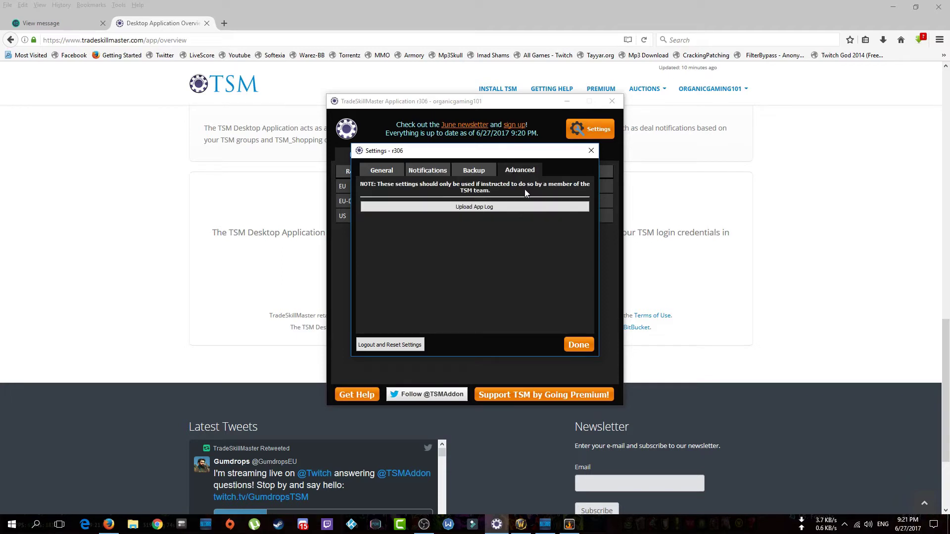
left_click(578, 341)
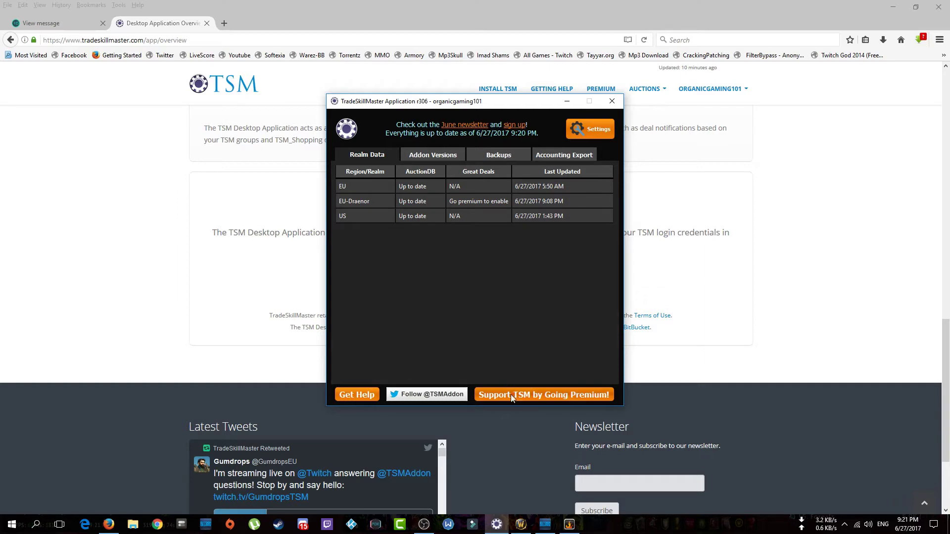
left_click(520, 525)
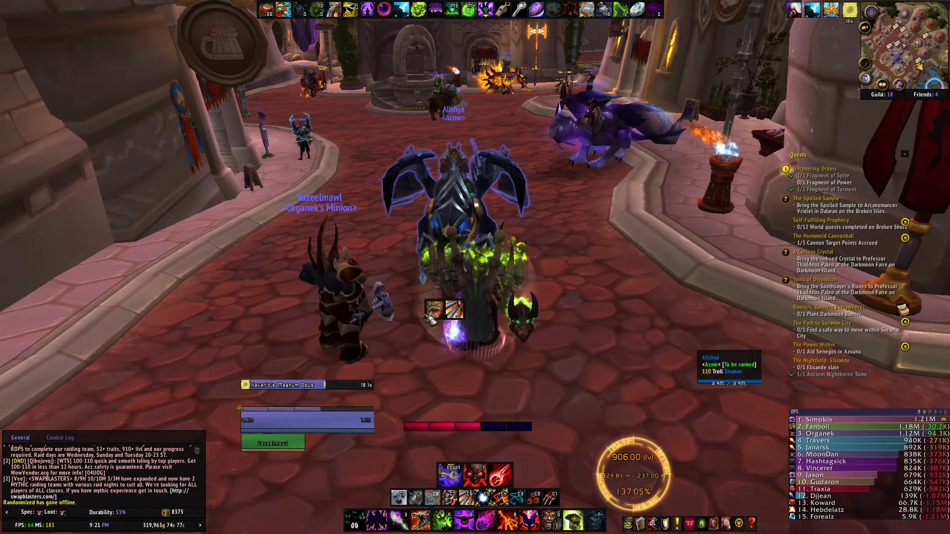
Walk the character forward and turn left across the plaza, then open TSM from its minimap button.
key("w")
key("a")
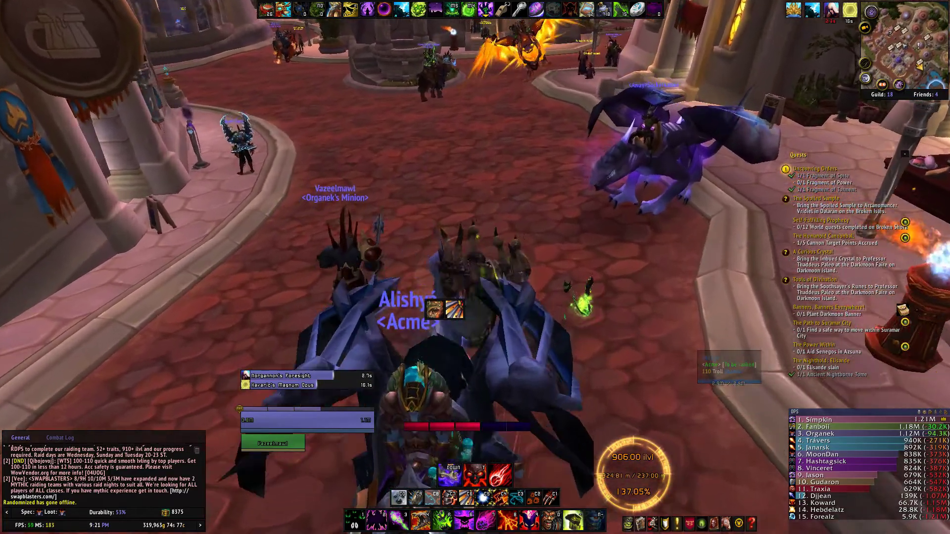
key("a")
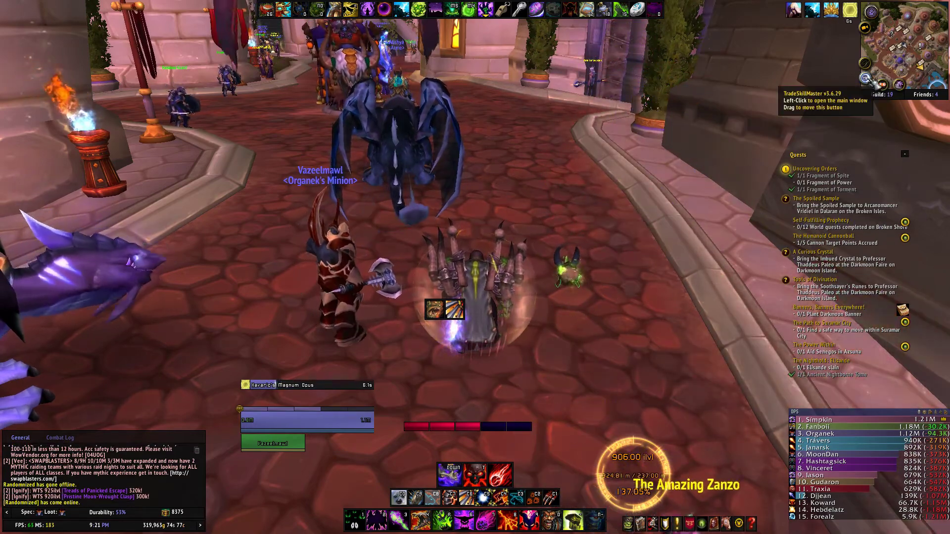
left_click(865, 63)
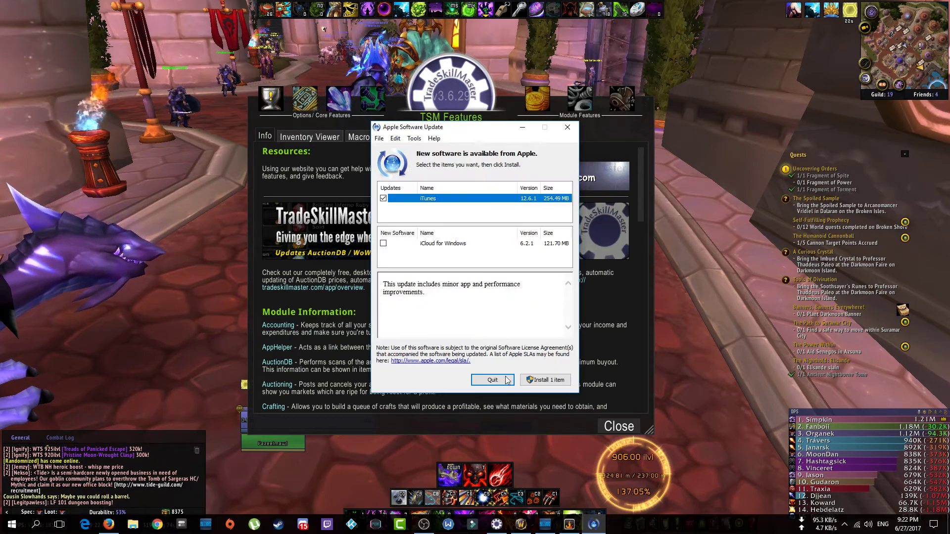
Quit the Apple update prompt, review TSM's Accounting and AuctionDB tooltip options, then close Options.
left_click(505, 376)
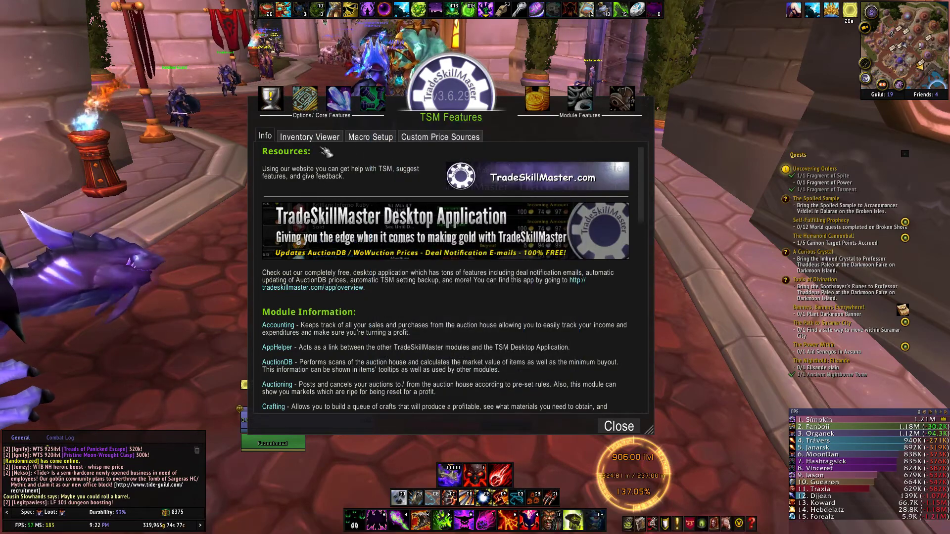
left_click(305, 99)
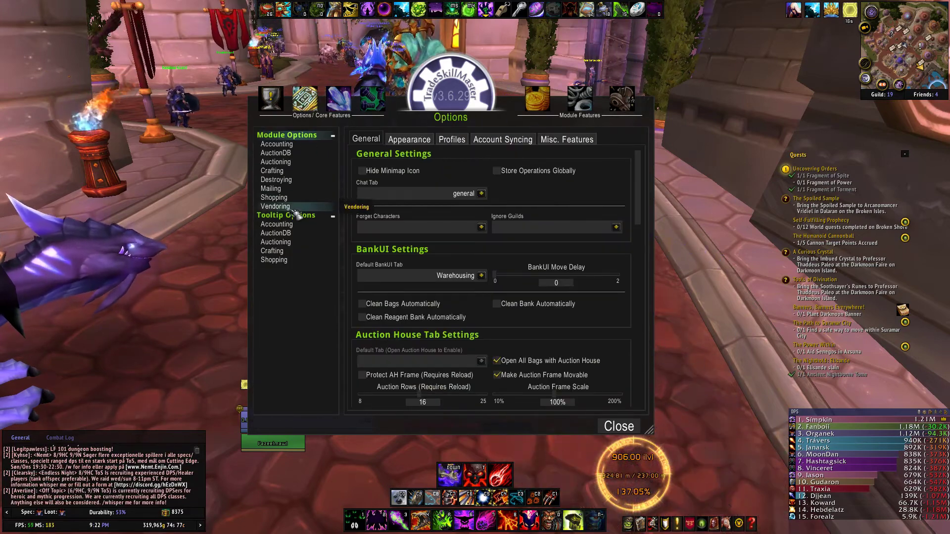
left_click(286, 224)
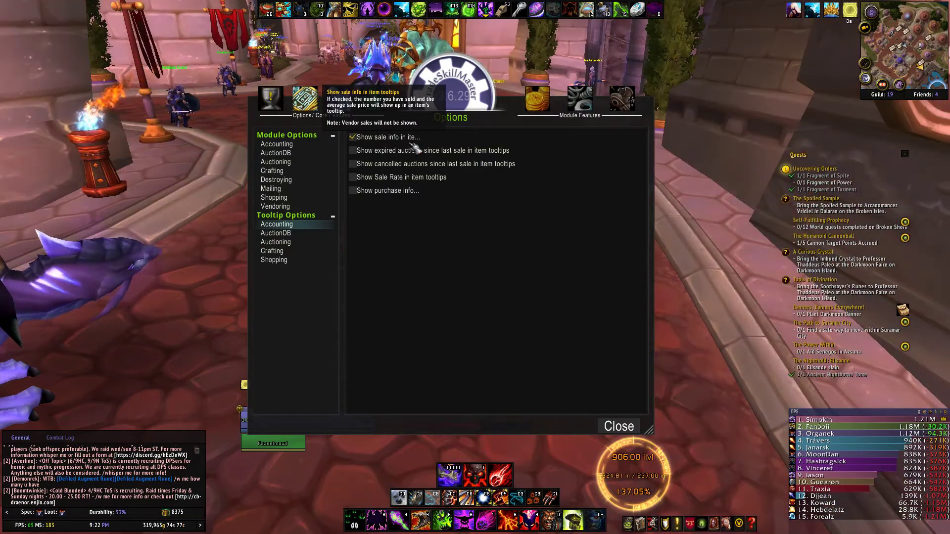
left_click(296, 232)
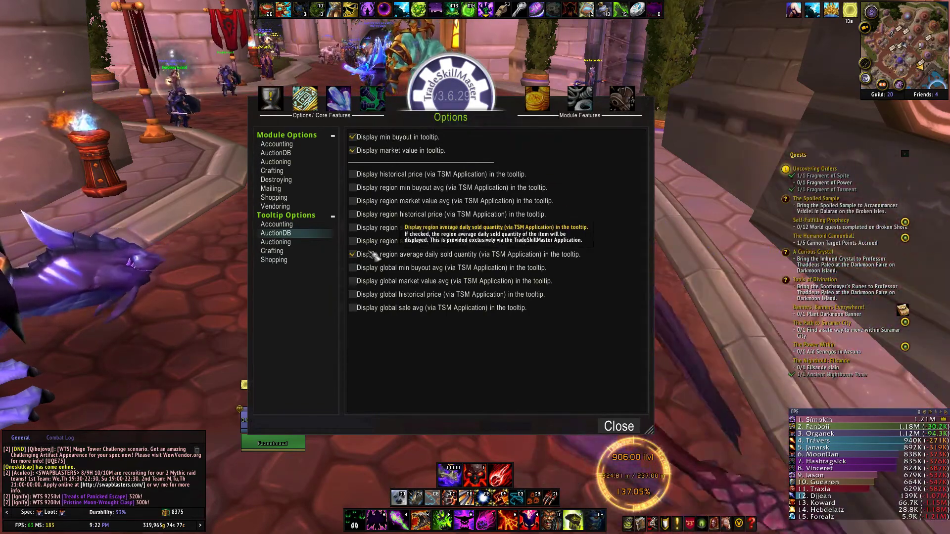
left_click(296, 224)
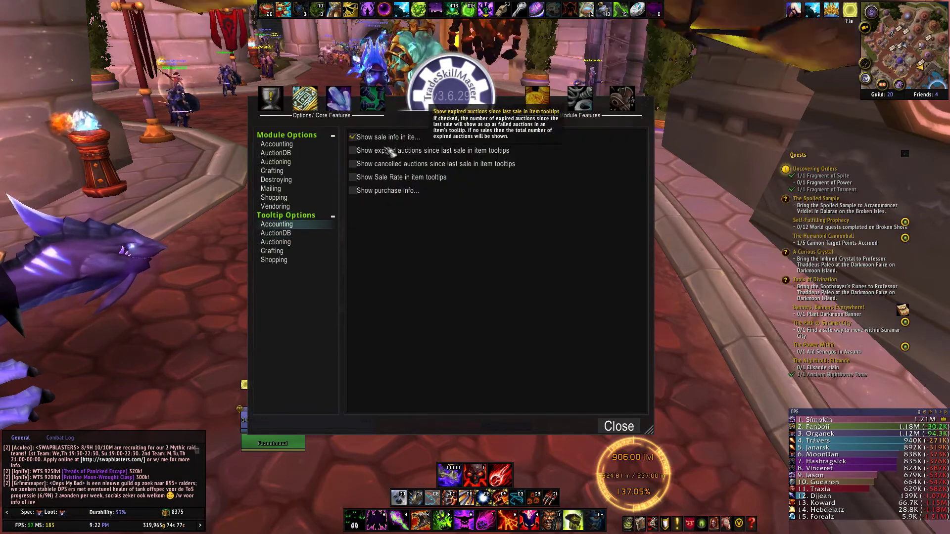
left_click(619, 427)
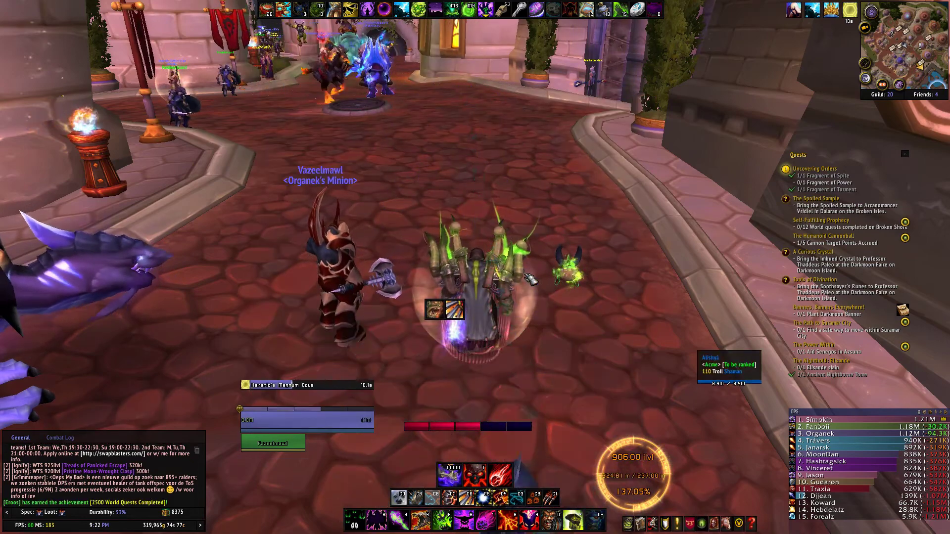